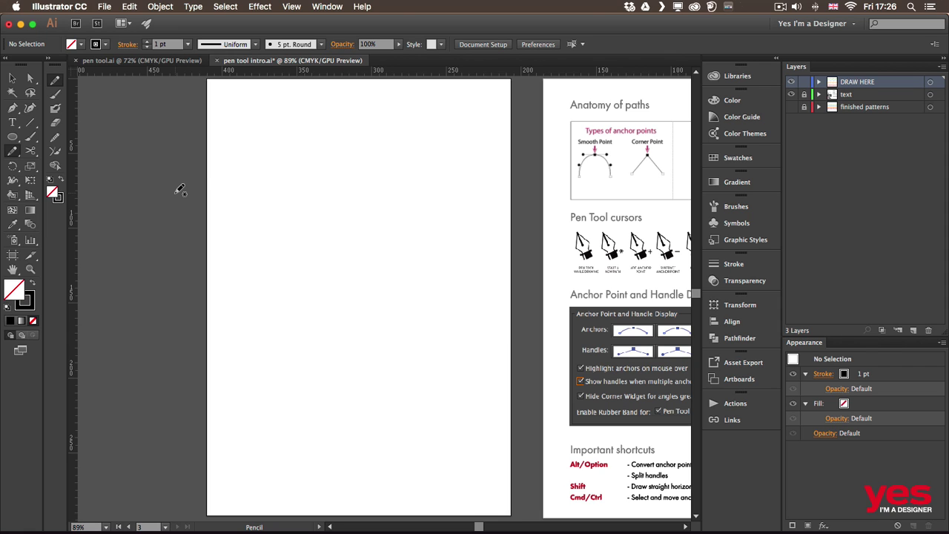
Draw a Pencil wave across the artboard and a 5 pt Paintbrush wave beneath it
{"action": "mouse_move", "coordinate": [230, 164]}
{"action": "left_mouse_down"}
{"action": "mouse_move", "coordinate": [294, 206]}
{"action": "mouse_move", "coordinate": [354, 171]}
{"action": "mouse_move", "coordinate": [394, 191]}
{"action": "mouse_move", "coordinate": [438, 180]}
{"action": "left_mouse_up"}
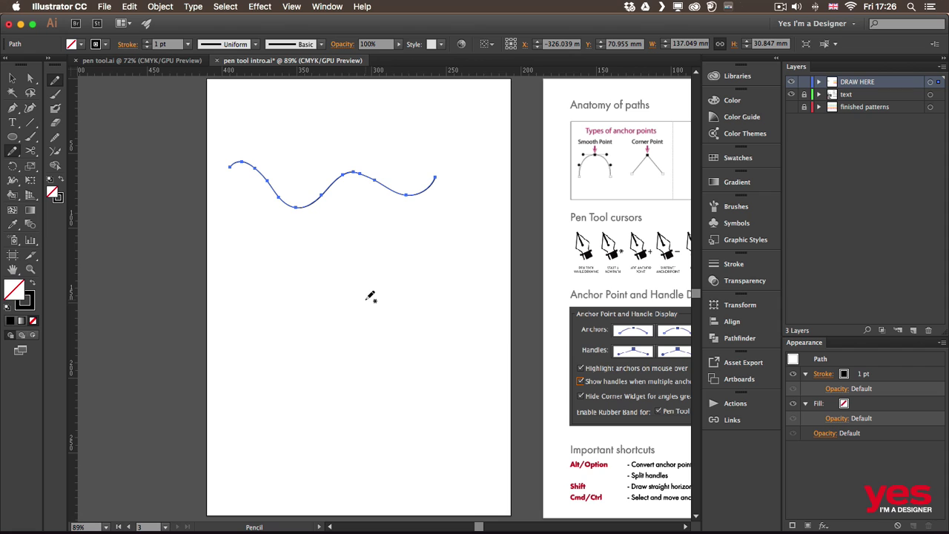
{"action": "key", "text": "b"}
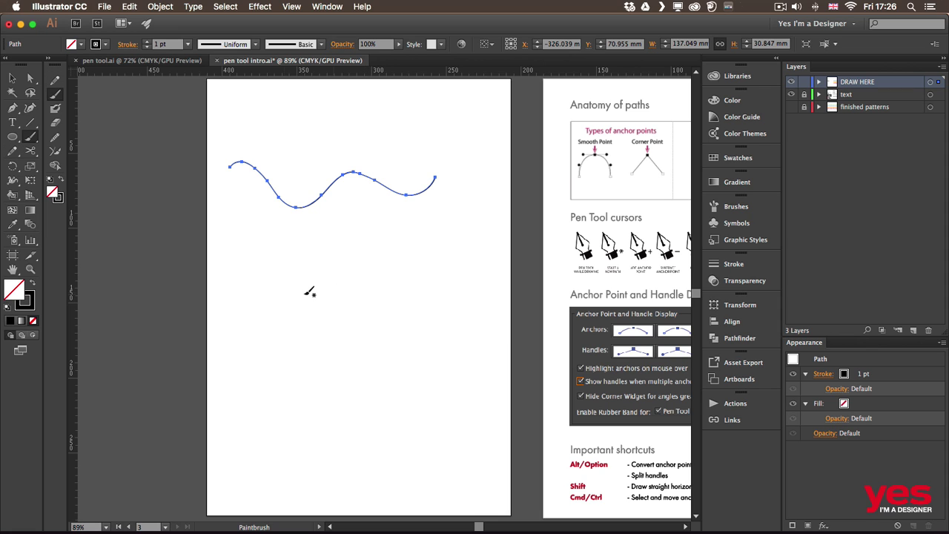
{"action": "mouse_move", "coordinate": [231, 236]}
{"action": "left_mouse_down"}
{"action": "mouse_move", "coordinate": [304, 249]}
{"action": "mouse_move", "coordinate": [349, 231]}
{"action": "mouse_move", "coordinate": [415, 250]}
{"action": "mouse_move", "coordinate": [457, 243]}
{"action": "left_mouse_up"}
Select the brushed stroke with Direct Selection to reveal its many anchor points
{"action": "key", "text": "v"}
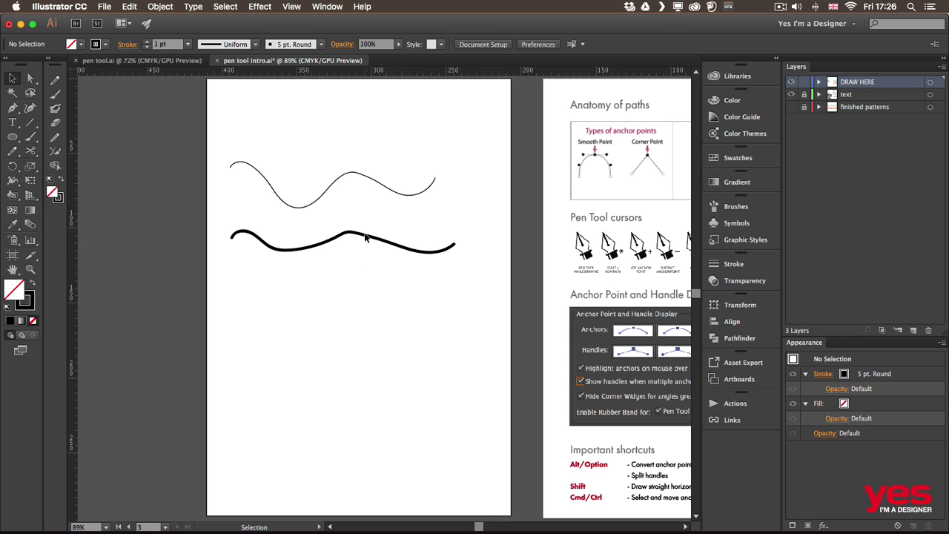
{"action": "key", "text": "a"}
{"action": "left_click", "coordinate": [369, 237]}
{"action": "mouse_move", "coordinate": [221, 223]}
{"action": "left_mouse_down"}
{"action": "mouse_move", "coordinate": [510, 271]}
{"action": "mouse_move", "coordinate": [504, 293]}
{"action": "left_mouse_up"}
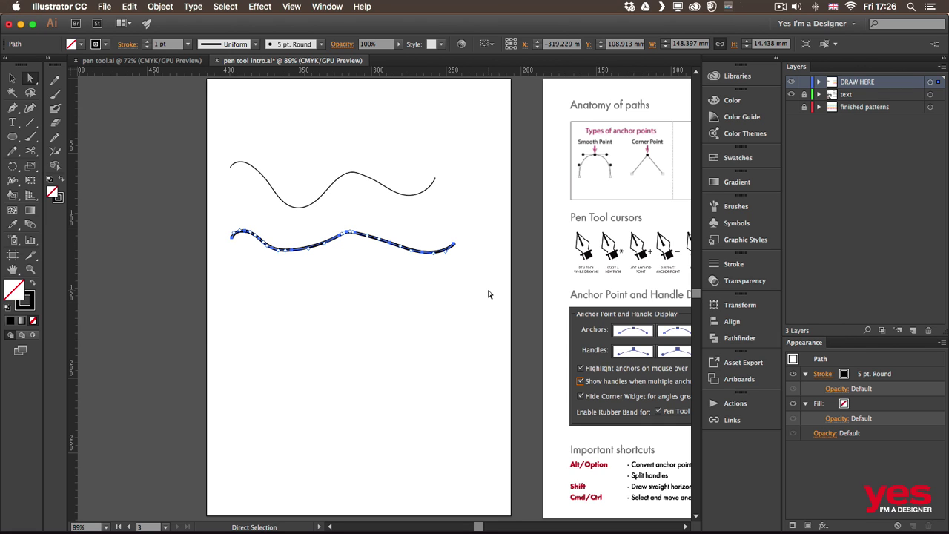
{"action": "key", "text": "v"}
{"action": "key", "text": "p"}
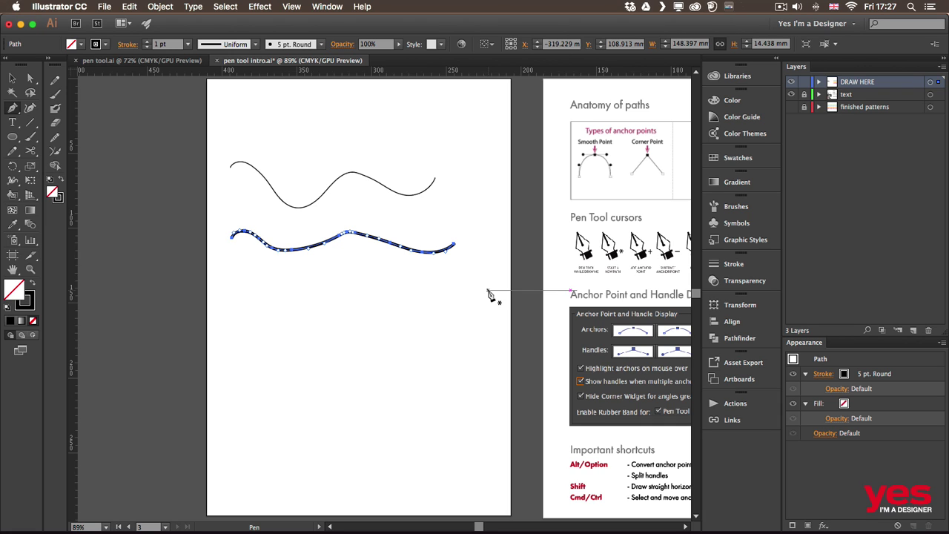
Place four Pen corner anchors forming a straight zigzag below the wavy lines
{"action": "left_click", "coordinate": [232, 305]}
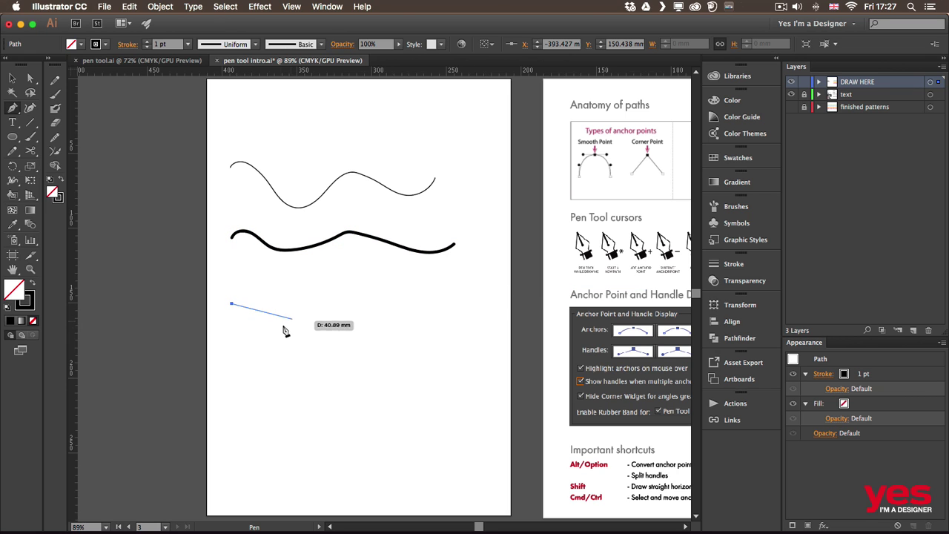
{"action": "left_click", "coordinate": [279, 326]}
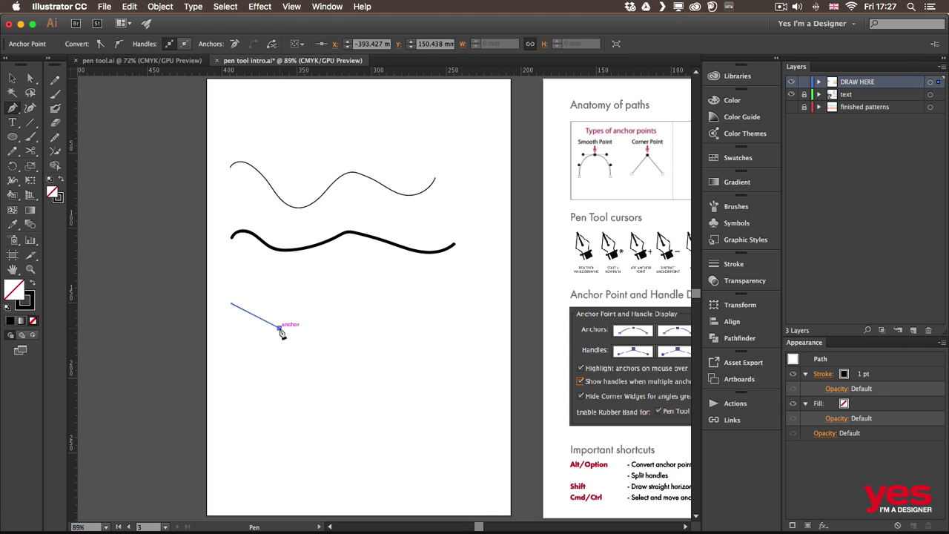
{"action": "left_click", "coordinate": [323, 292]}
{"action": "left_click", "coordinate": [336, 333]}
Curve the path into a loop with three smooth anchors, then finish and reselect it
{"action": "left_click_drag", "start_coordinate": [386, 290], "coordinate": [421, 292]}
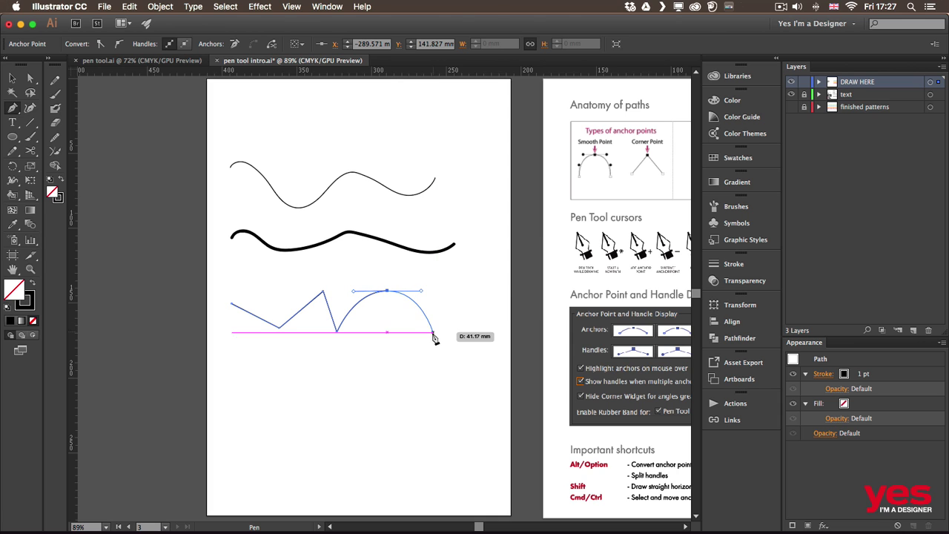
{"action": "left_click_drag", "start_coordinate": [433, 334], "coordinate": [423, 358]}
{"action": "mouse_move", "coordinate": [363, 335]}
{"action": "left_mouse_down"}
{"action": "mouse_move", "coordinate": [356, 312]}
{"action": "mouse_move", "coordinate": [345, 313]}
{"action": "mouse_move", "coordinate": [345, 339]}
{"action": "left_mouse_up"}
{"action": "key", "text": "v"}
{"action": "left_click", "coordinate": [323, 353]}
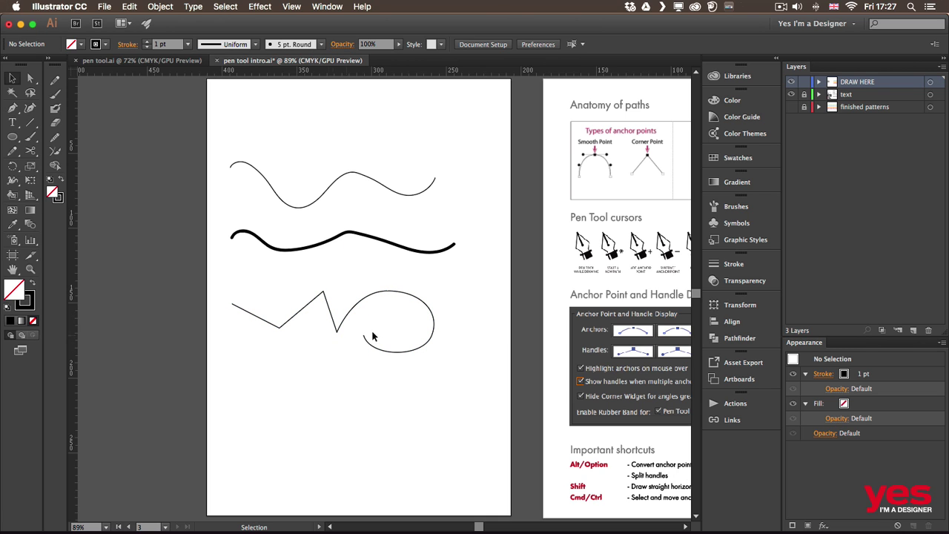
{"action": "left_click", "coordinate": [369, 298]}
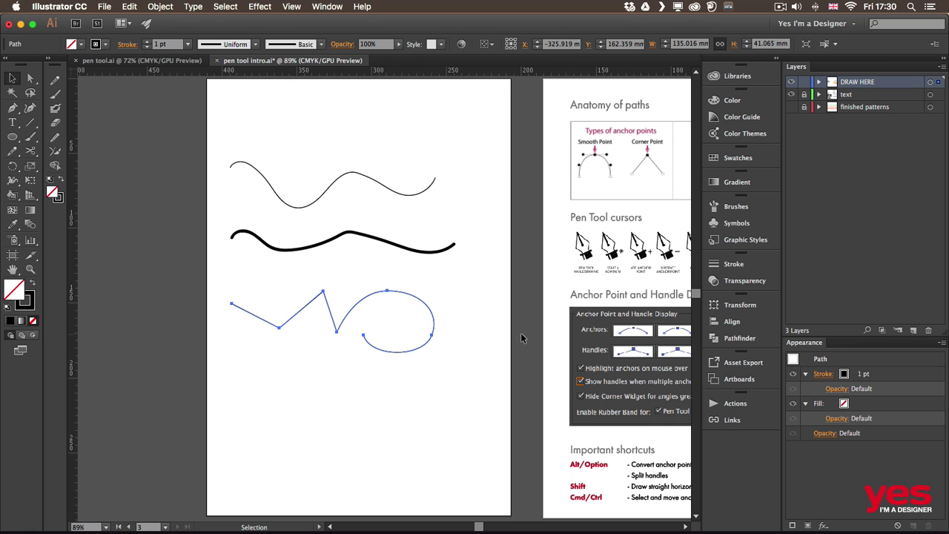
Pan to the Anatomy of paths reference page and zoom in to 150%
{"action": "key", "text": "space"}
{"action": "left_click_drag", "start_coordinate": [529, 334], "coordinate": [254, 331]}
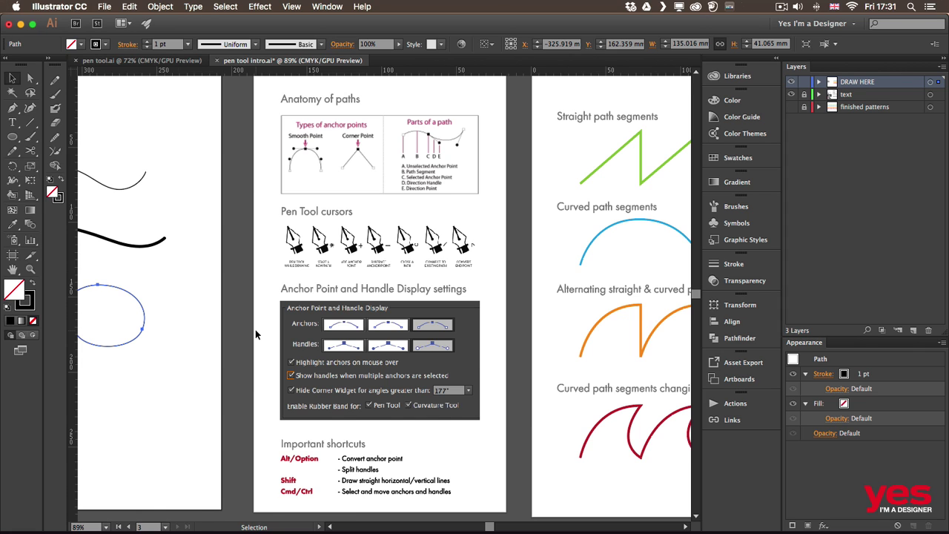
{"action": "key", "text": "super+equal"}
{"action": "key", "text": "super+equal"}
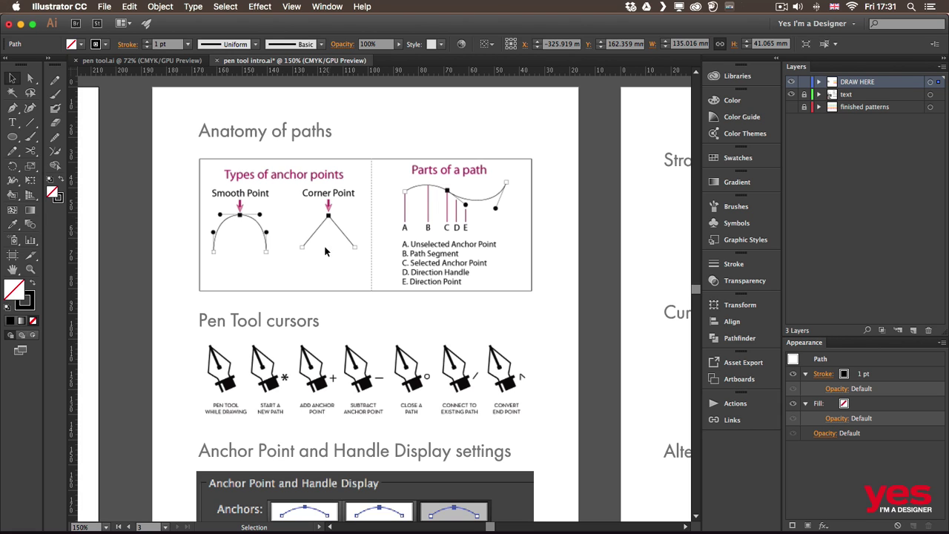
Scroll down to the Anchor Point and Handle Display settings, then open Illustrator CC > Preferences
{"action": "left_click_drag", "start_coordinate": [319, 358], "coordinate": [295, 256]}
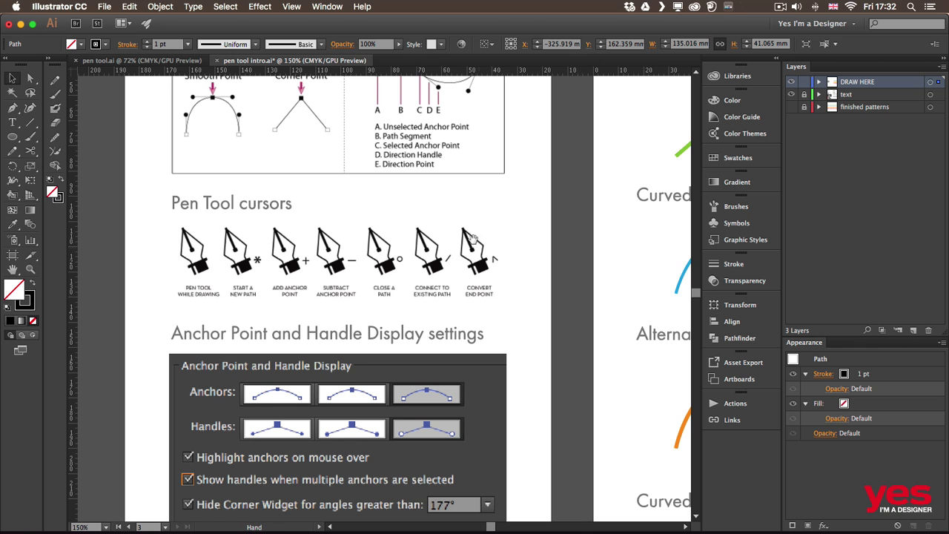
{"action": "scroll", "coordinate": [370, 193], "scroll_direction": "up", "scroll_amount": 2}
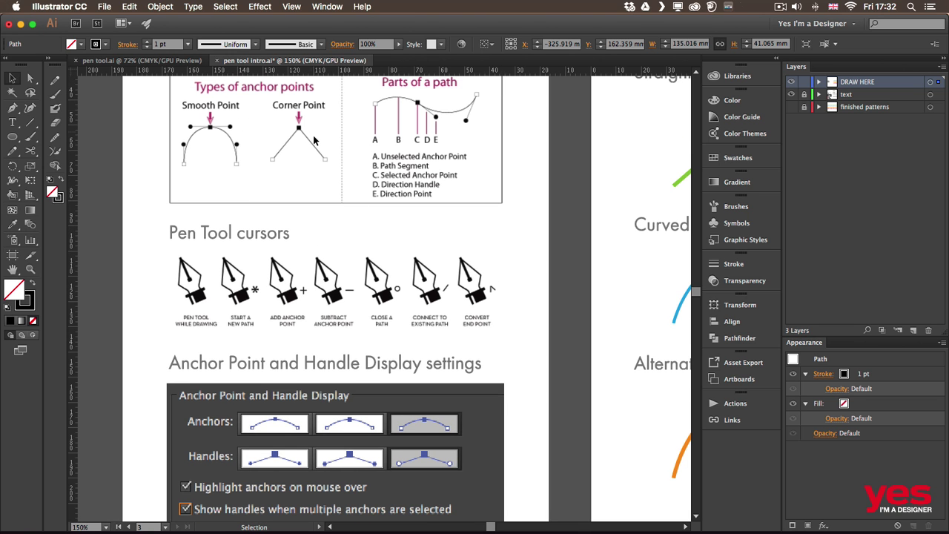
{"action": "scroll", "coordinate": [311, 337], "scroll_direction": "down", "scroll_amount": 5}
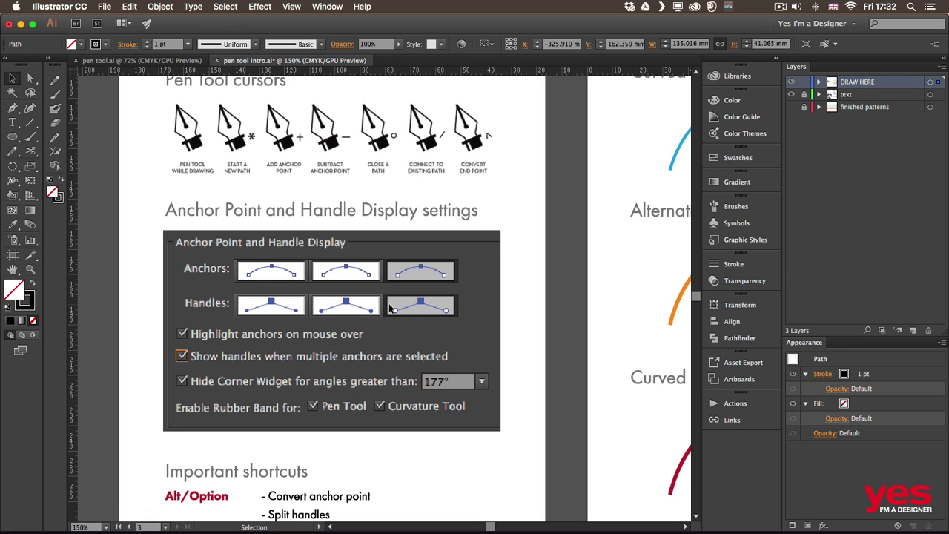
{"action": "left_click", "coordinate": [78, 6]}
{"action": "mouse_move", "coordinate": [77, 42]}
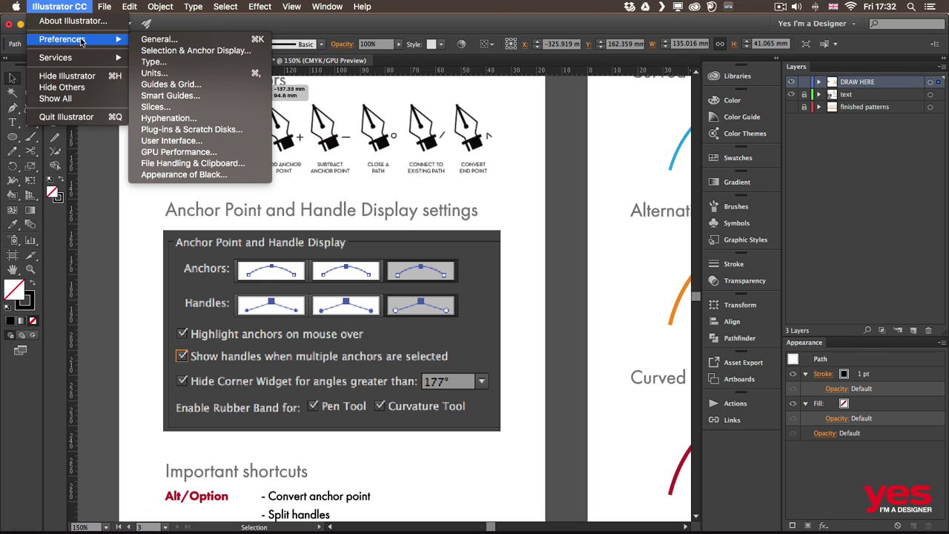
{"action": "left_click", "coordinate": [178, 52]}
{"action": "left_click_drag", "start_coordinate": [204, 31], "coordinate": [547, 90]}
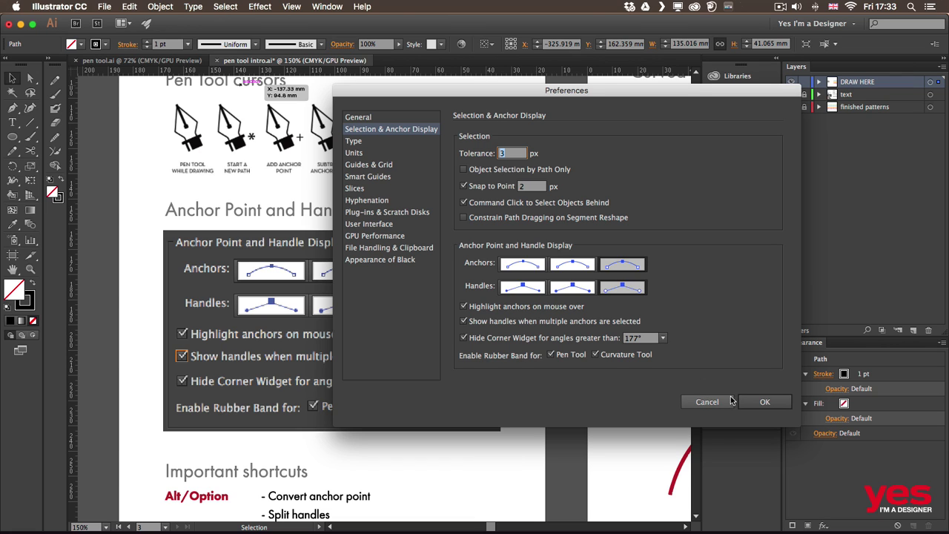
{"action": "left_click", "coordinate": [706, 401]}
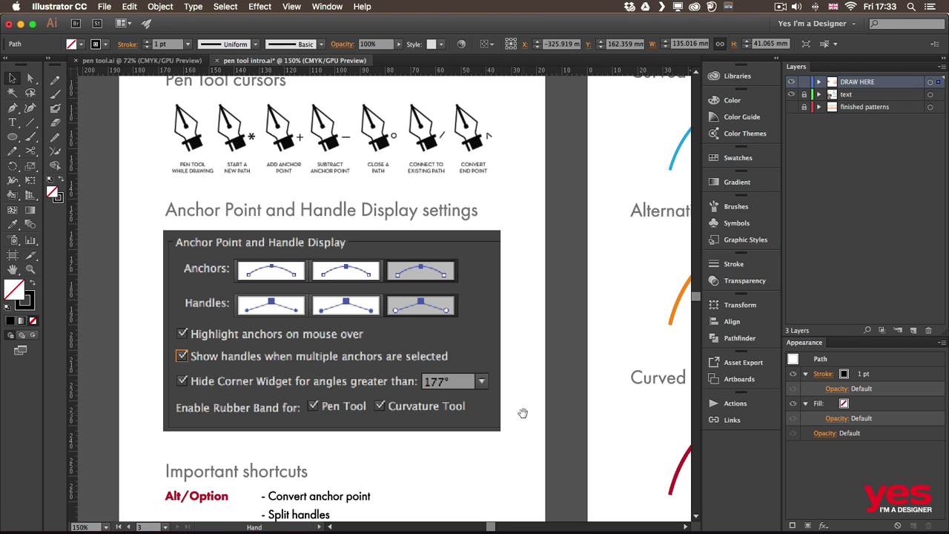
Scroll down to the Important shortcuts list below the settings box
{"action": "scroll", "coordinate": [525, 348], "scroll_direction": "down", "scroll_amount": 5}
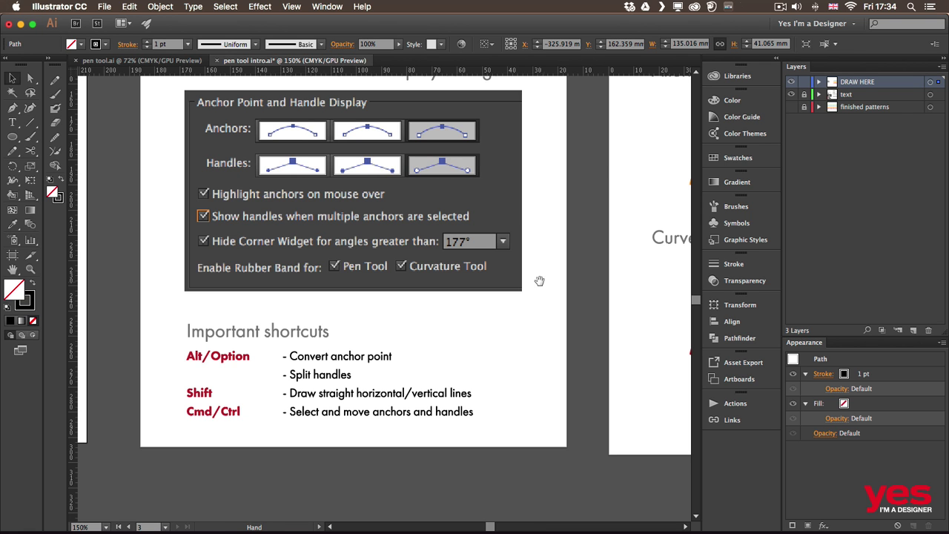
Pan and zoom out to view all four example patterns, including the red curves
{"action": "left_click_drag", "start_coordinate": [610, 163], "coordinate": [209, 325]}
{"action": "scroll", "coordinate": [209, 325], "scroll_direction": "up", "scroll_amount": 5}
{"action": "scroll", "coordinate": [209, 325], "scroll_direction": "left", "scroll_amount": 5}
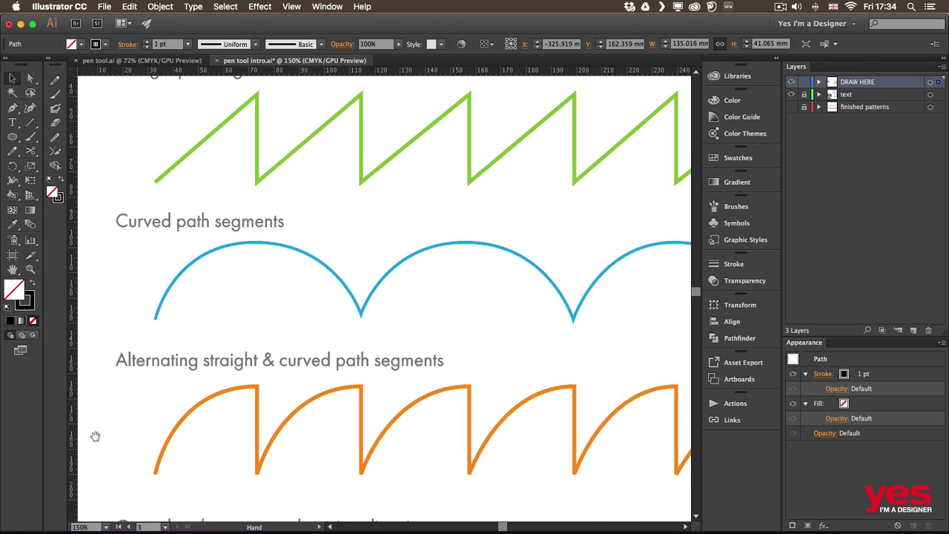
{"action": "scroll", "coordinate": [218, 313], "scroll_direction": "up", "scroll_amount": 4}
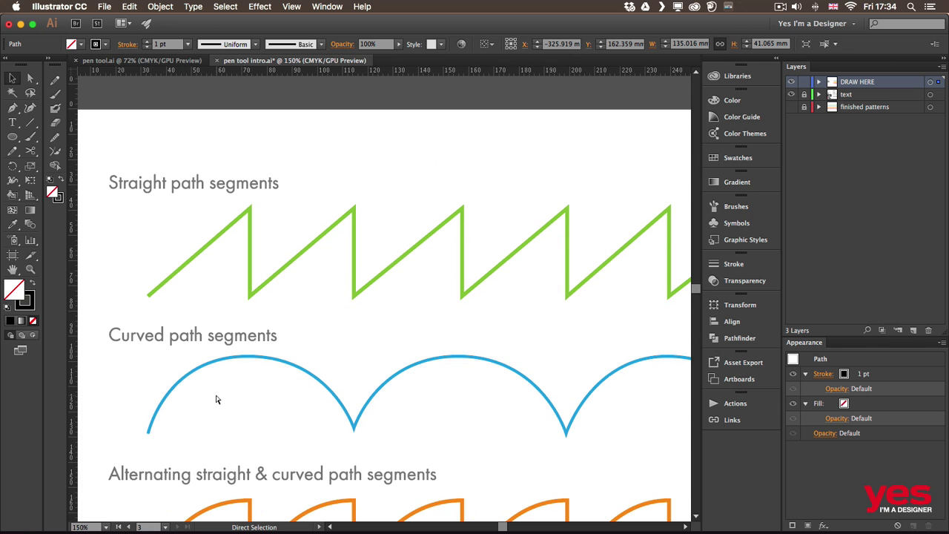
{"action": "key", "text": "super+minus"}
{"action": "left_click_drag", "start_coordinate": [303, 370], "coordinate": [281, 264]}
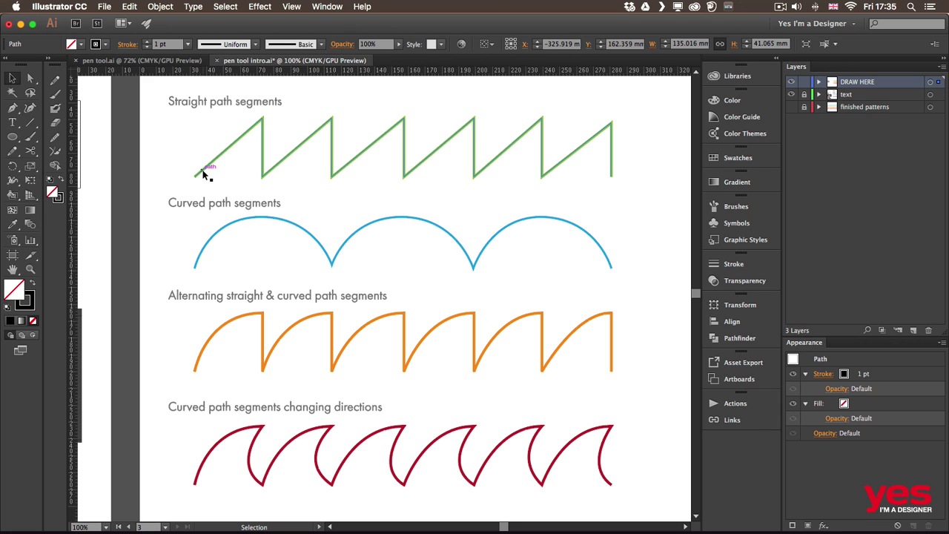
With the Pen tool, click the green zigzag's right-hand end anchor to continue it
{"action": "key", "text": "p"}
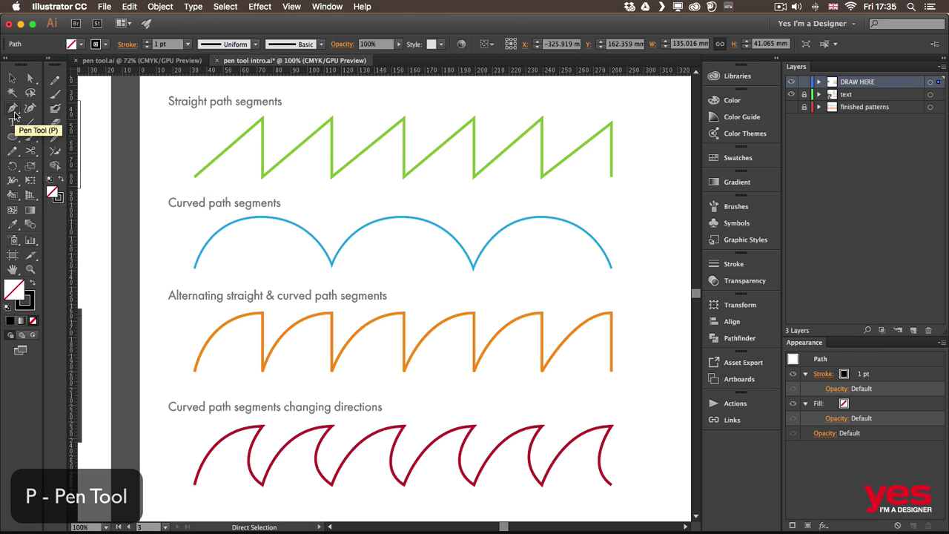
{"action": "left_click", "coordinate": [13, 112]}
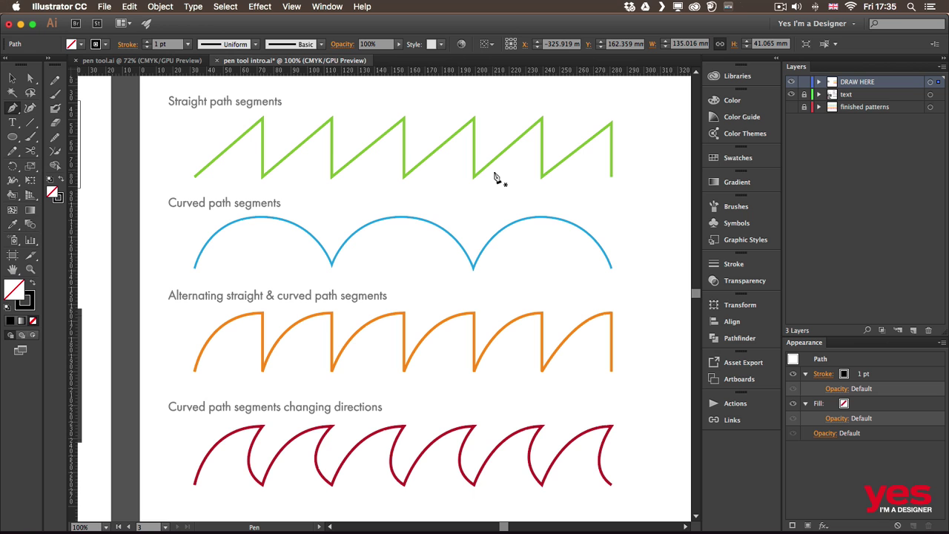
{"action": "scroll", "coordinate": [483, 184], "scroll_direction": "right", "scroll_amount": 3}
{"action": "scroll", "coordinate": [483, 184], "scroll_direction": "up", "scroll_amount": 1}
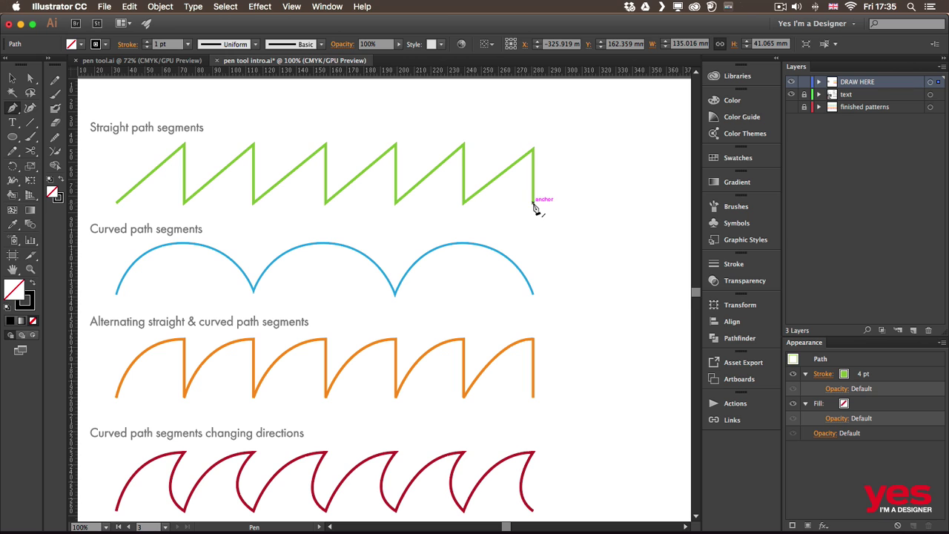
{"action": "left_click", "coordinate": [533, 203]}
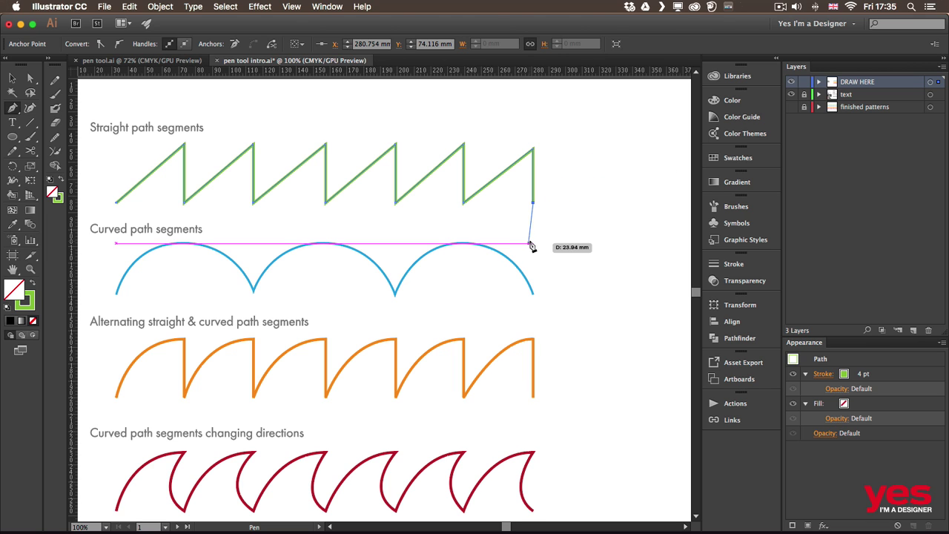
Toggle Smart Guides from the View menu and pan to the green zigzag's end
{"action": "left_click", "coordinate": [290, 7]}
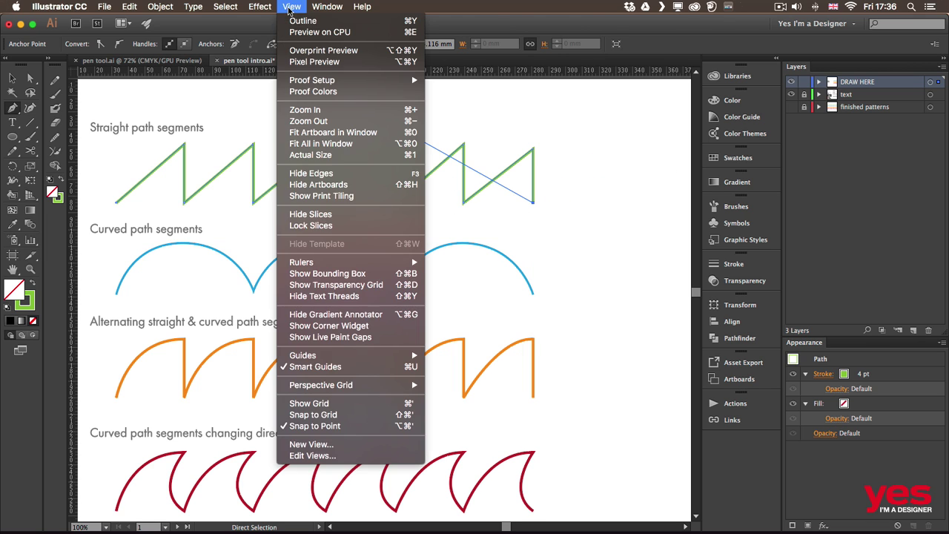
{"action": "left_click", "coordinate": [318, 366]}
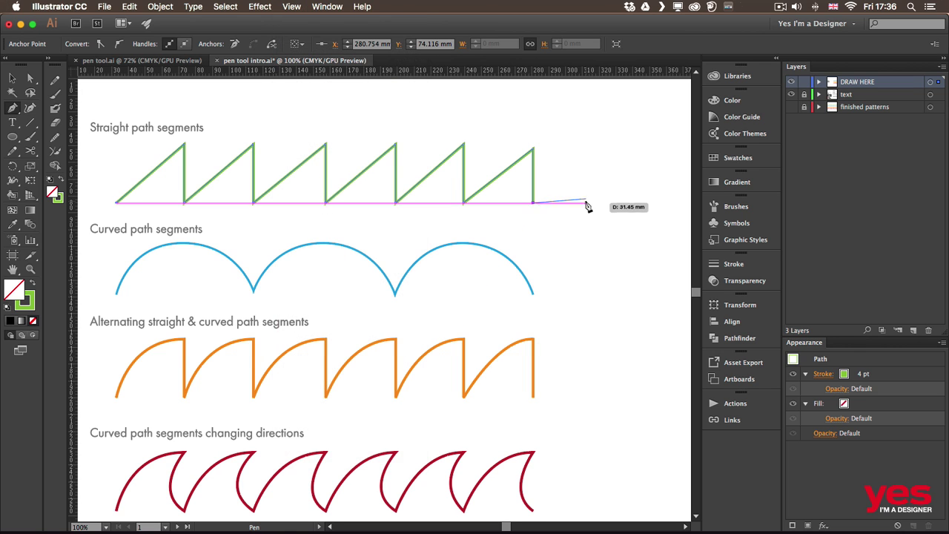
{"action": "left_click_drag", "start_coordinate": [588, 205], "coordinate": [369, 197]}
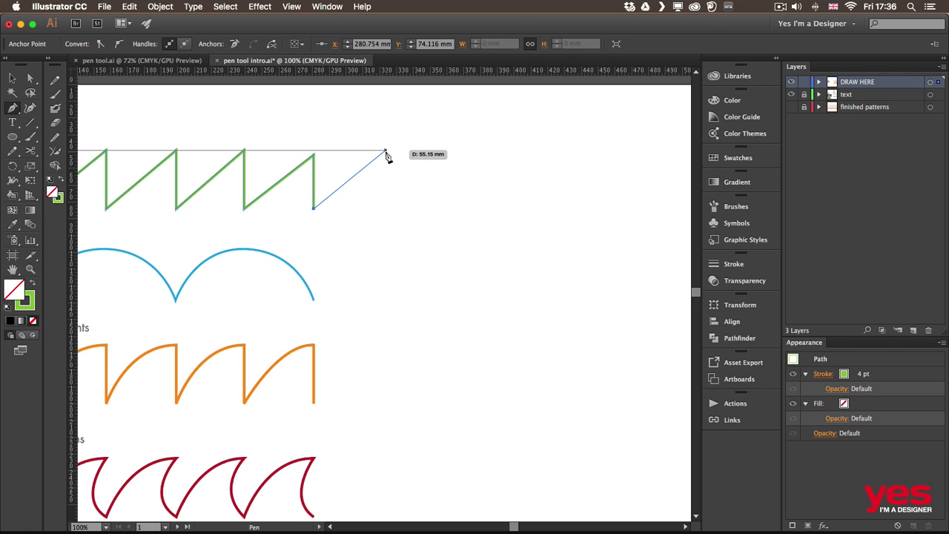
Add three straight zigzag teeth alternating peaks and vertical drops, then Cmd-click away to end
{"action": "left_click", "coordinate": [385, 151]}
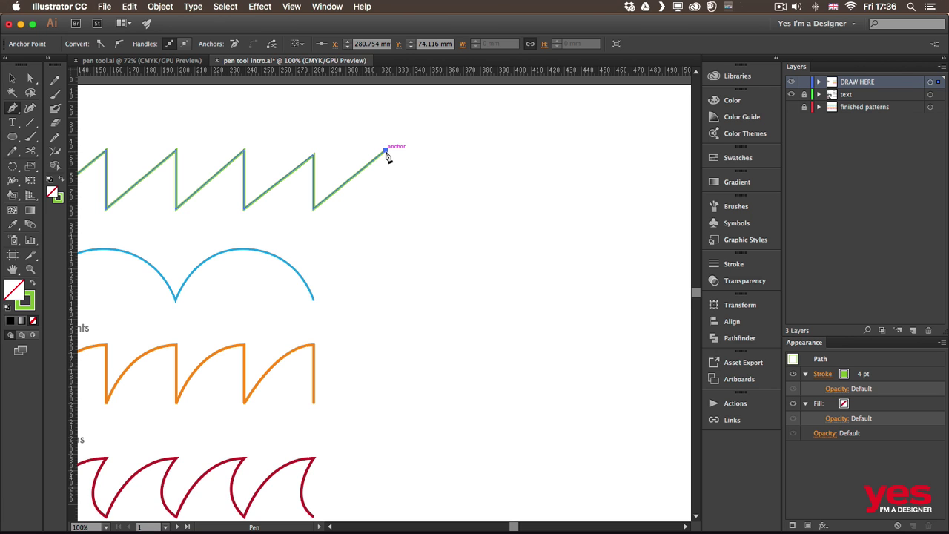
{"action": "left_click", "coordinate": [385, 209]}
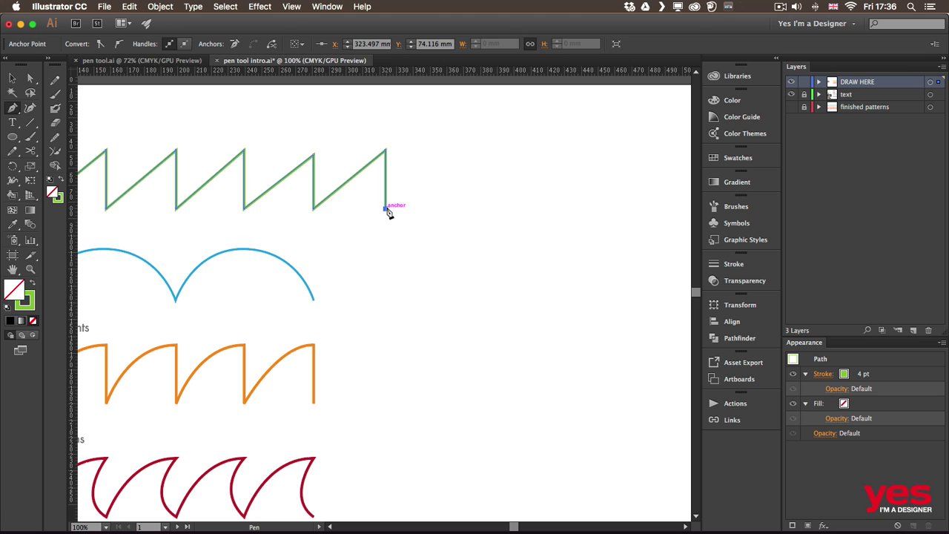
{"action": "left_click", "coordinate": [454, 152]}
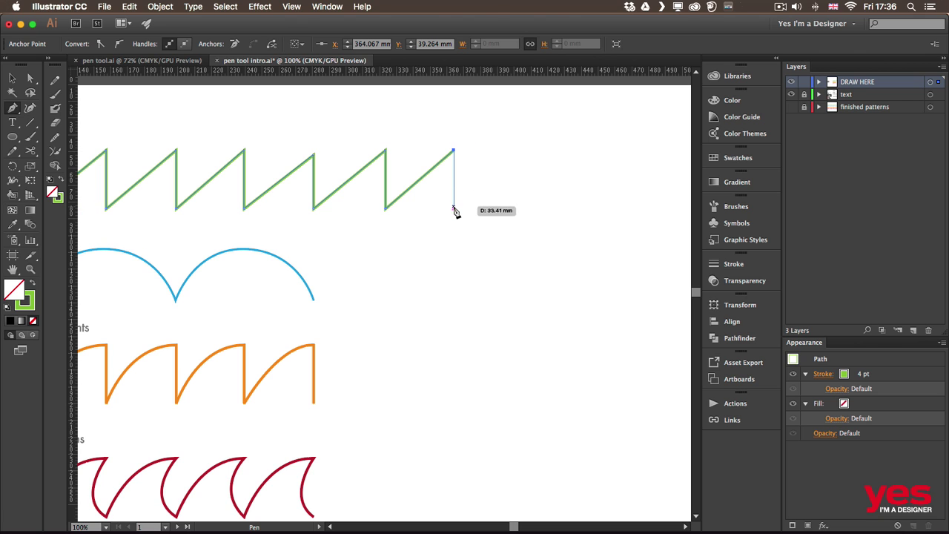
{"action": "left_click", "coordinate": [454, 209]}
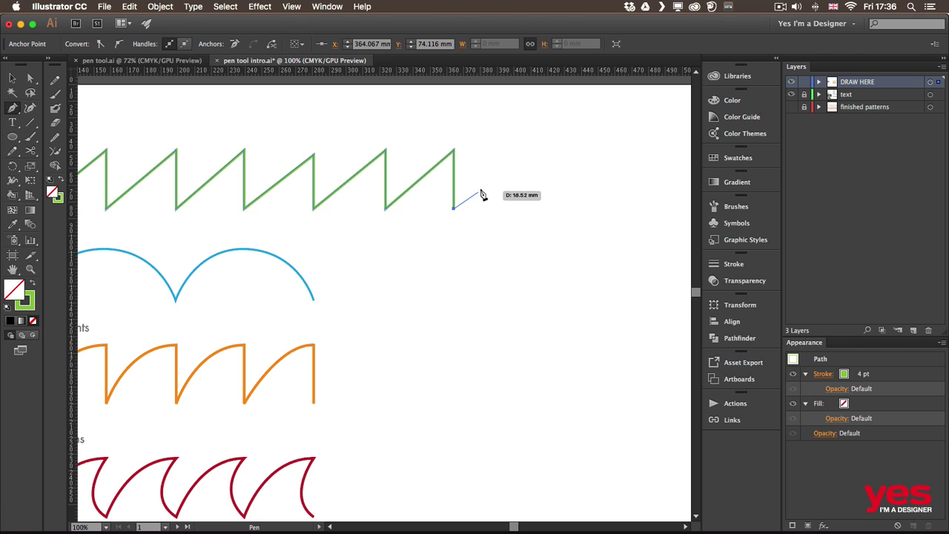
{"action": "left_click", "coordinate": [522, 150]}
{"action": "left_click", "coordinate": [523, 210]}
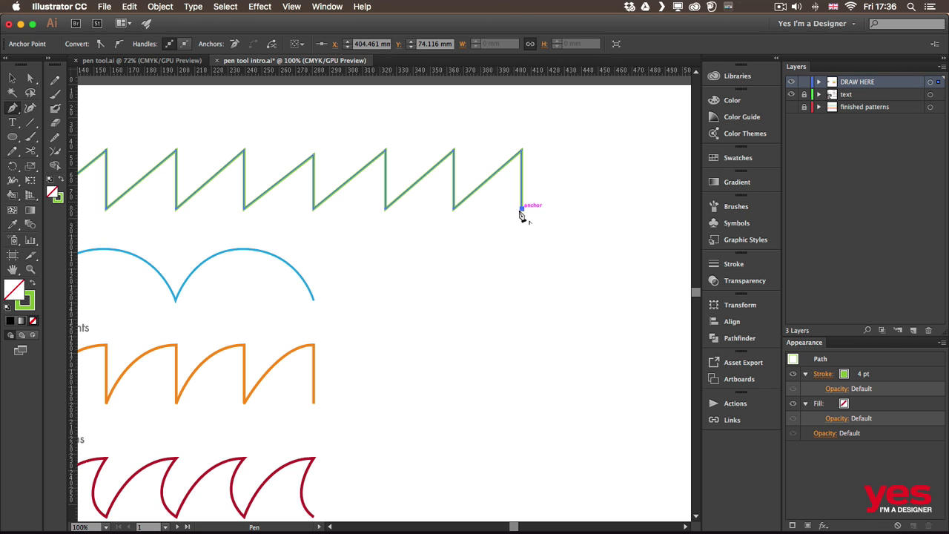
{"action": "key", "text": "super"}
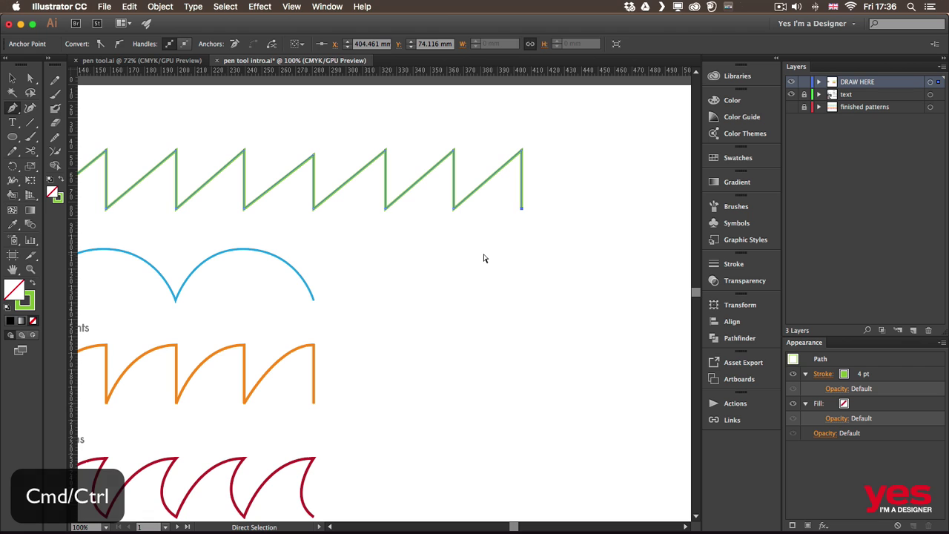
{"action": "left_click", "coordinate": [483, 258], "text": "super"}
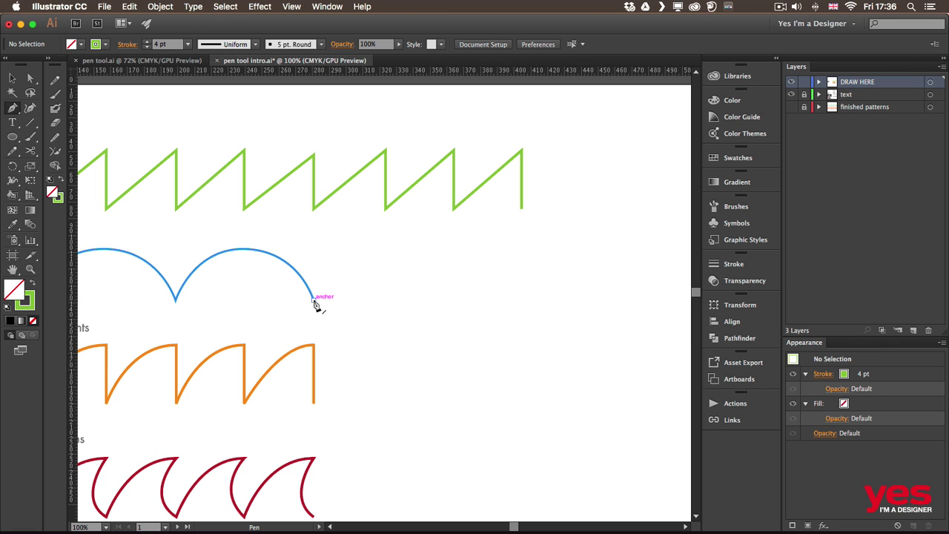
Drag from the blue path's end and place a smooth peak anchor with Shift-levelled handles
{"action": "left_click_drag", "start_coordinate": [314, 300], "coordinate": [389, 254]}
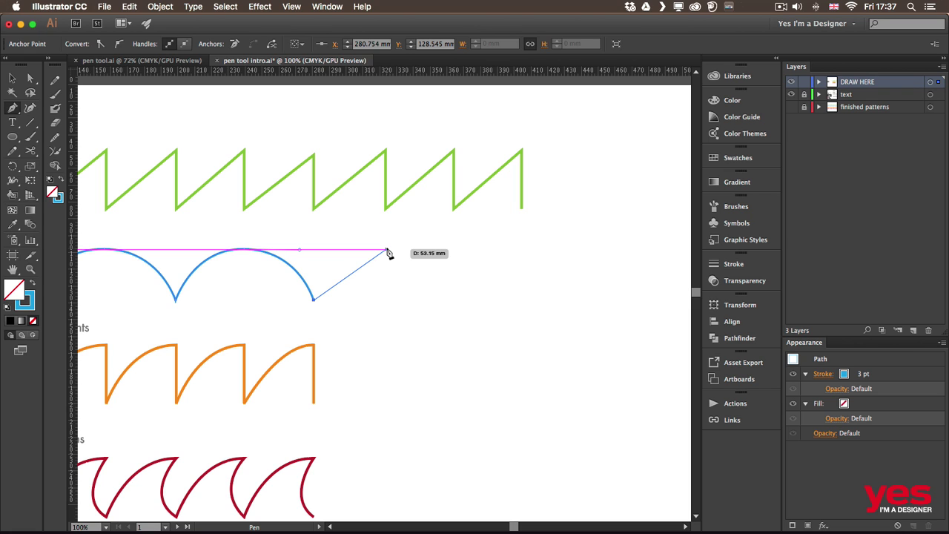
{"action": "left_click_drag", "start_coordinate": [386, 250], "coordinate": [430, 256]}
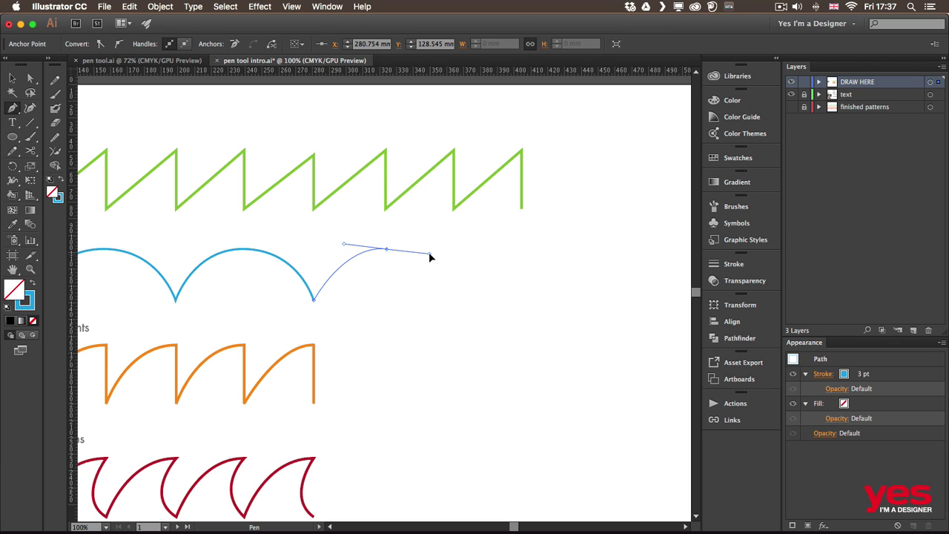
{"action": "mouse_move", "coordinate": [430, 256]}
{"action": "left_mouse_down"}
{"action": "mouse_move", "coordinate": [398, 252]}
{"action": "mouse_move", "coordinate": [465, 253]}
{"action": "mouse_move", "coordinate": [394, 252]}
{"action": "mouse_move", "coordinate": [446, 254]}
{"action": "left_mouse_up"}
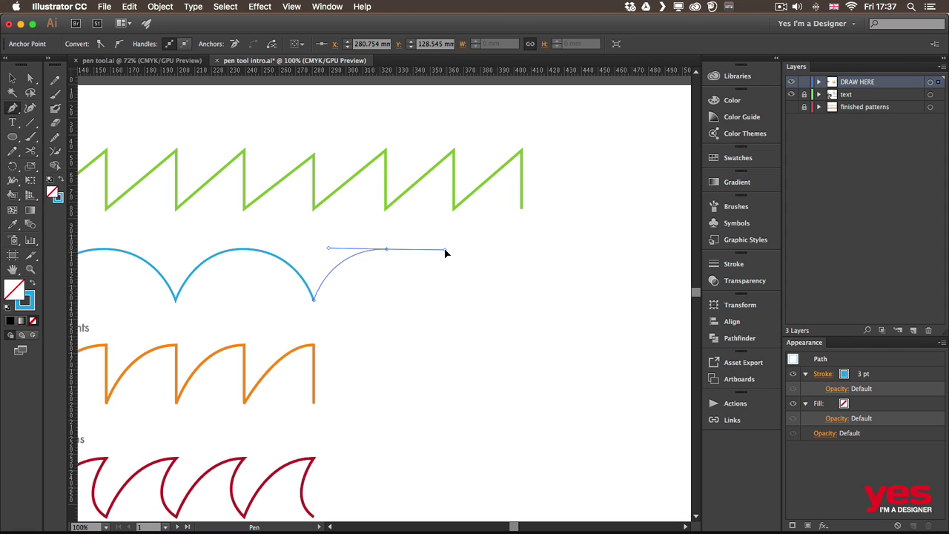
{"action": "mouse_move", "coordinate": [445, 253]}
{"action": "left_mouse_down"}
{"action": "mouse_move", "coordinate": [432, 242]}
{"action": "mouse_move", "coordinate": [430, 266]}
{"action": "mouse_move", "coordinate": [428, 238]}
{"action": "mouse_move", "coordinate": [400, 244]}
{"action": "mouse_move", "coordinate": [446, 254]}
{"action": "left_mouse_up"}
{"action": "key", "text": "shift"}
{"action": "left_click_drag", "start_coordinate": [445, 253], "coordinate": [446, 255]}
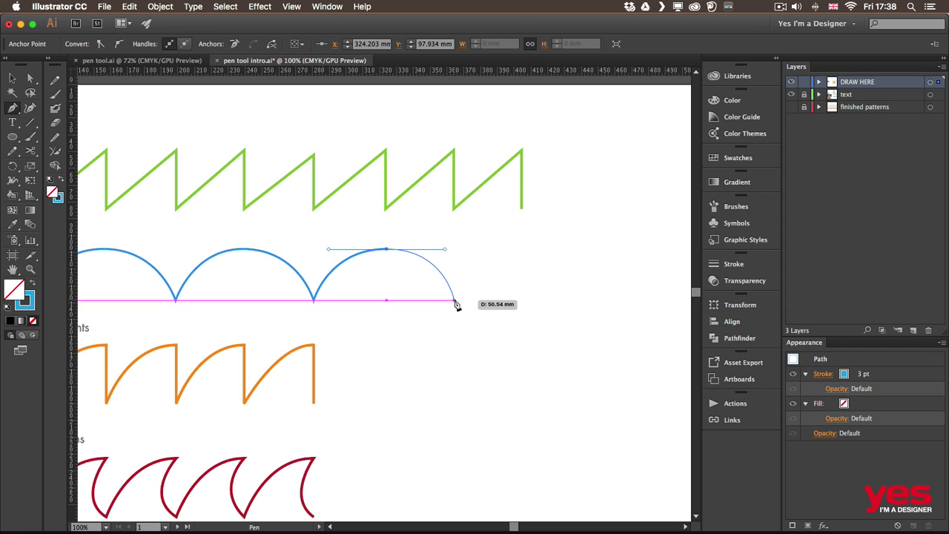
End the third blue arc on the baseline, then add a fourth arch returning to baseline
{"action": "left_click", "coordinate": [455, 300]}
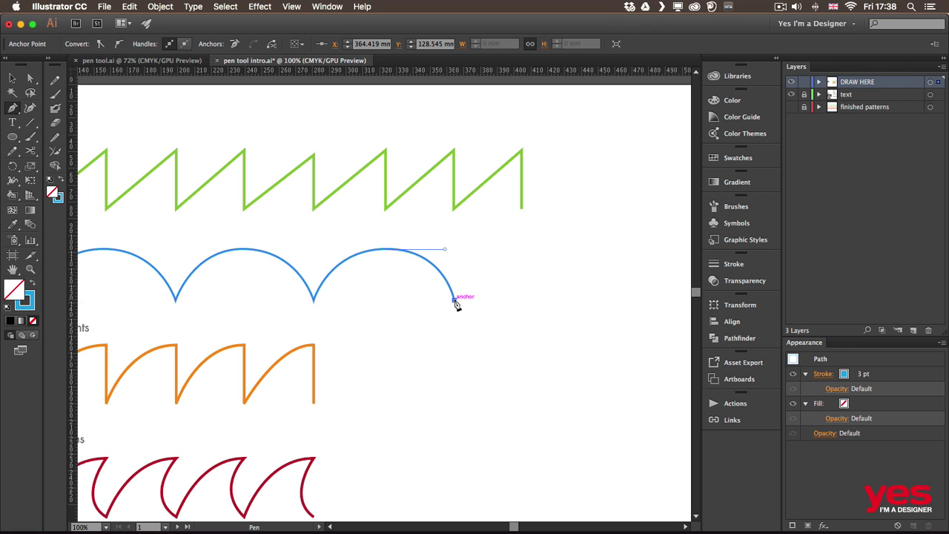
{"action": "left_click_drag", "start_coordinate": [454, 301], "coordinate": [571, 252]}
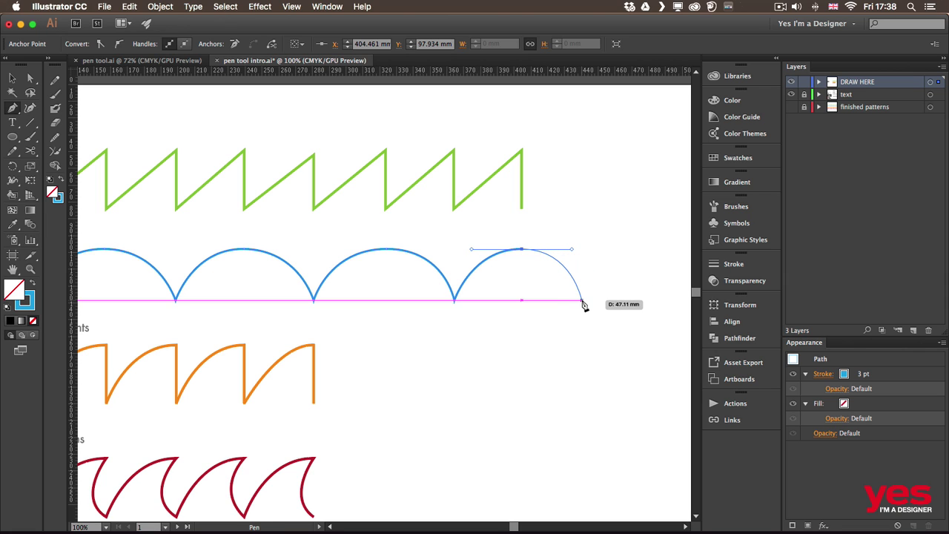
{"action": "left_click", "coordinate": [581, 301]}
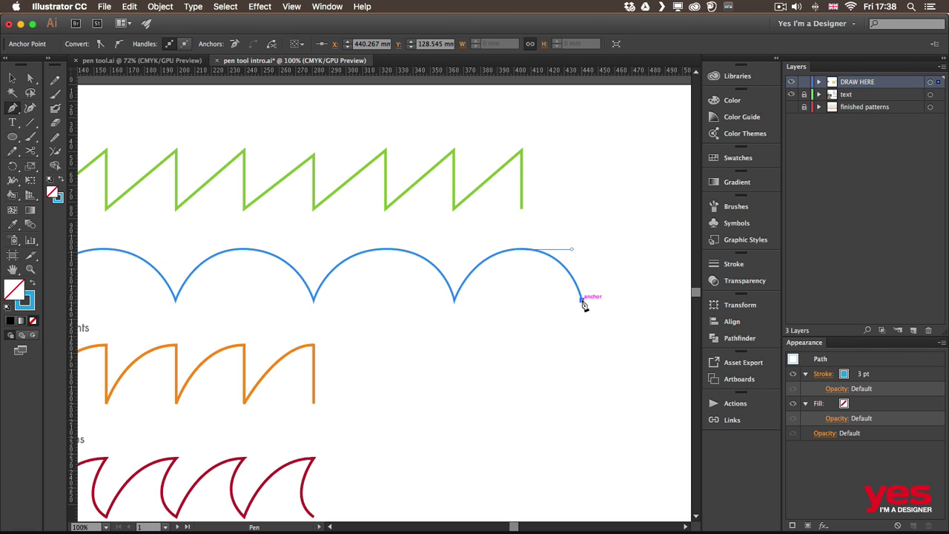
Deselect the blue wave, pan to the orange path's end, and Shift-drag a level peak anchor
{"action": "left_click", "coordinate": [593, 354], "text": "super"}
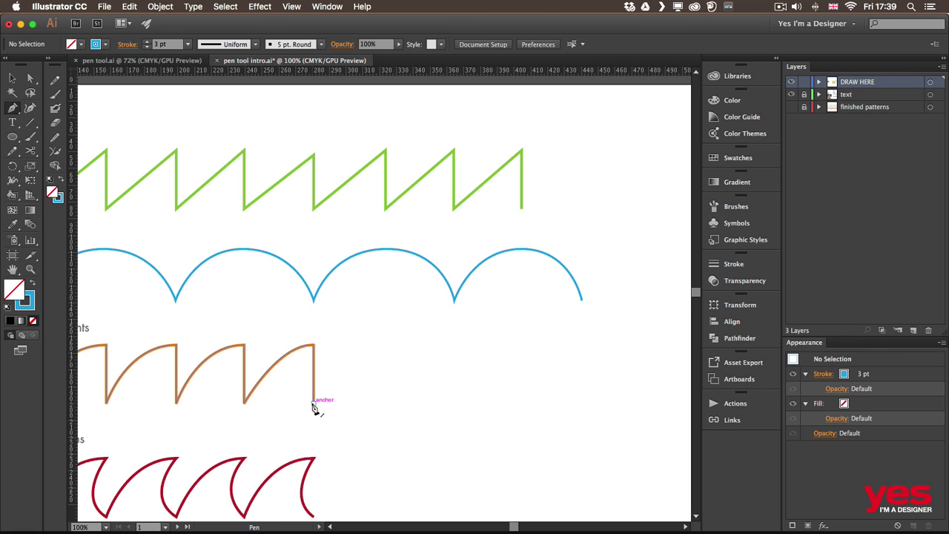
{"action": "scroll", "coordinate": [208, 402], "scroll_direction": "left", "scroll_amount": 5}
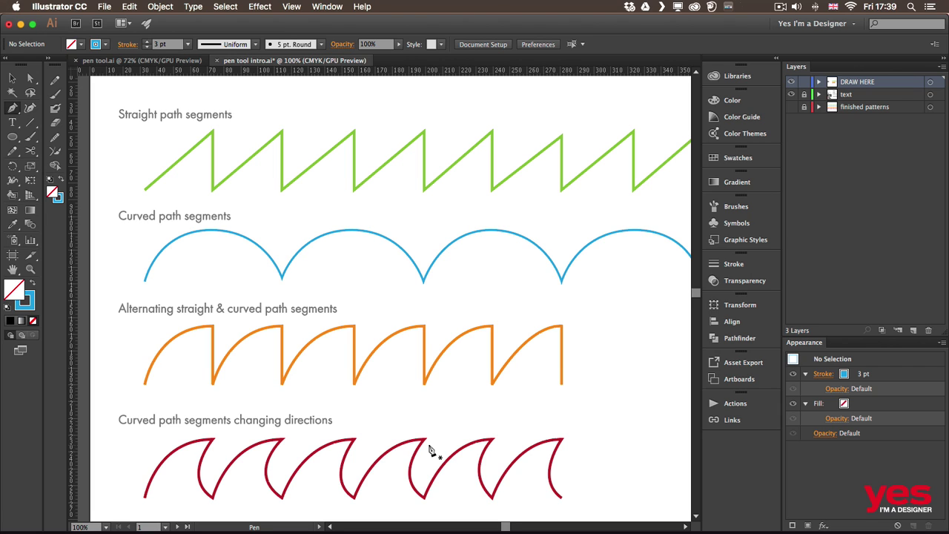
{"action": "left_click_drag", "start_coordinate": [571, 408], "coordinate": [334, 383]}
{"action": "left_click", "coordinate": [321, 364]}
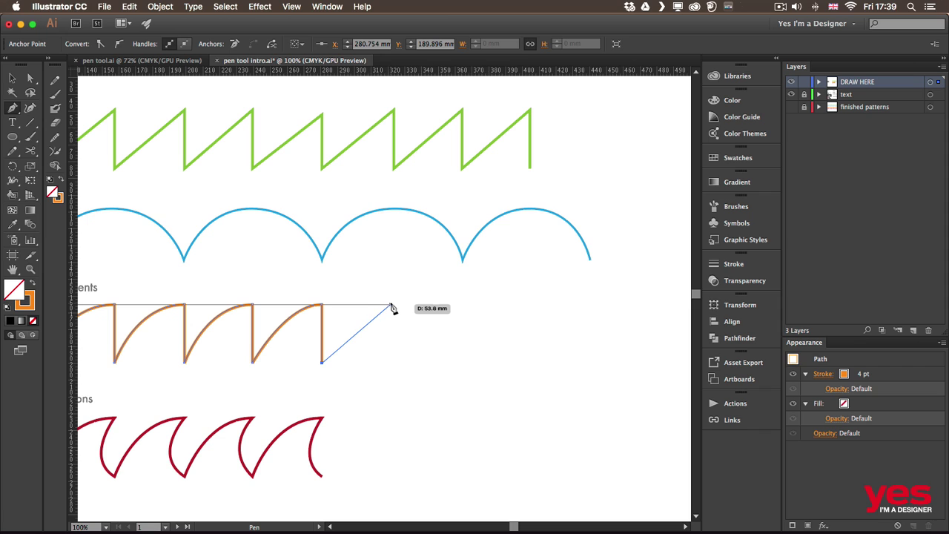
{"action": "mouse_move", "coordinate": [395, 305]}
{"action": "left_mouse_down"}
{"action": "mouse_move", "coordinate": [441, 309]}
{"action": "mouse_move", "coordinate": [440, 330]}
{"action": "mouse_move", "coordinate": [437, 305]}
{"action": "mouse_move", "coordinate": [418, 286]}
{"action": "mouse_move", "coordinate": [423, 312]}
{"action": "mouse_move", "coordinate": [444, 311]}
{"action": "left_mouse_up"}
{"action": "key", "text": "shift"}
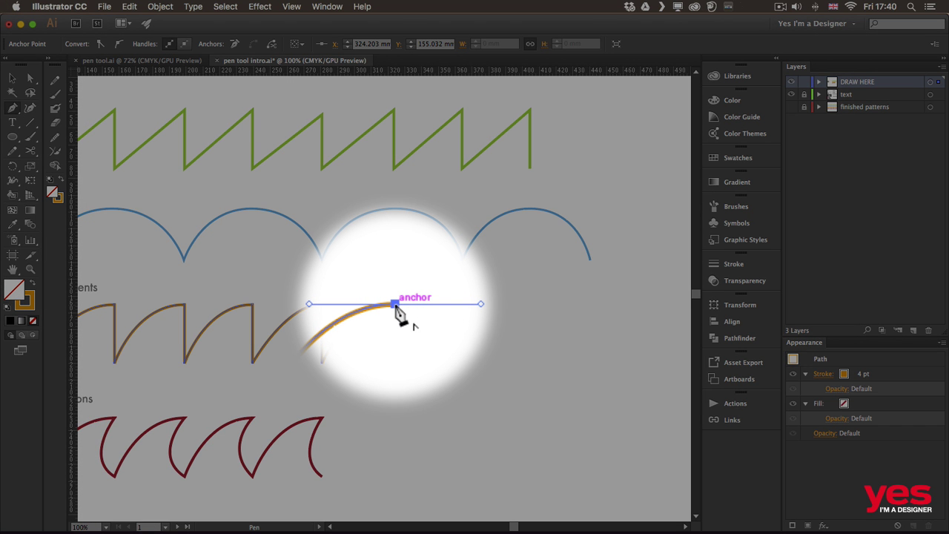
Drop the orange peak straight to the baseline, then add a second hump with a vertical drop
{"action": "left_click", "coordinate": [394, 304]}
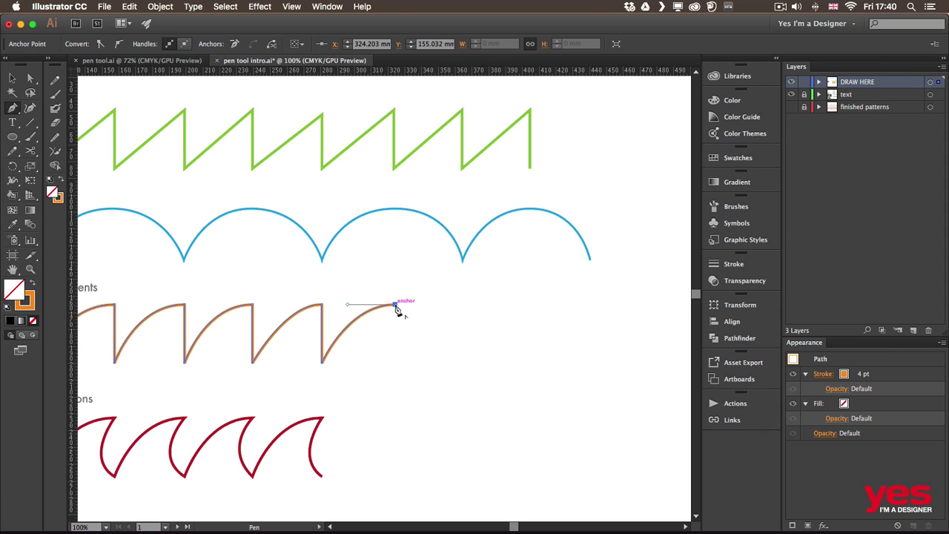
{"action": "left_click", "coordinate": [395, 363]}
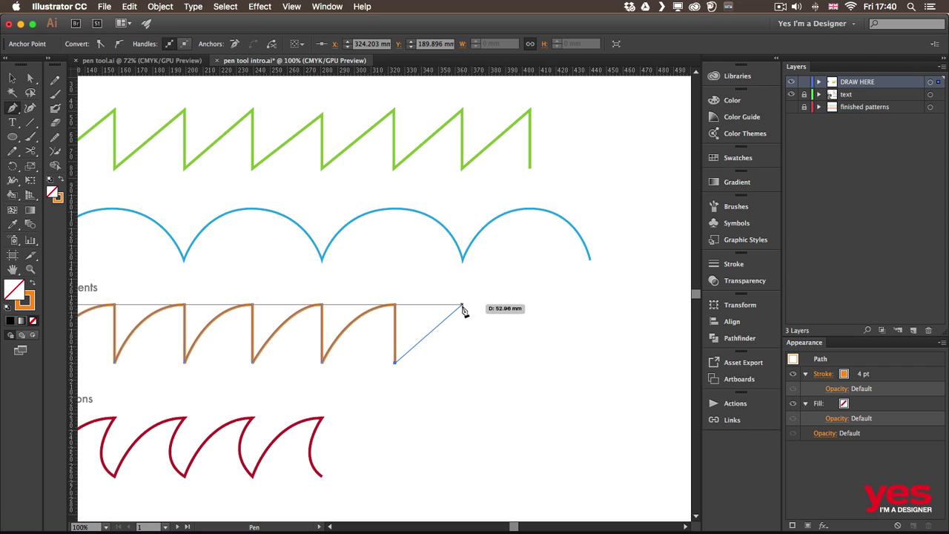
{"action": "left_click_drag", "start_coordinate": [461, 305], "coordinate": [511, 306]}
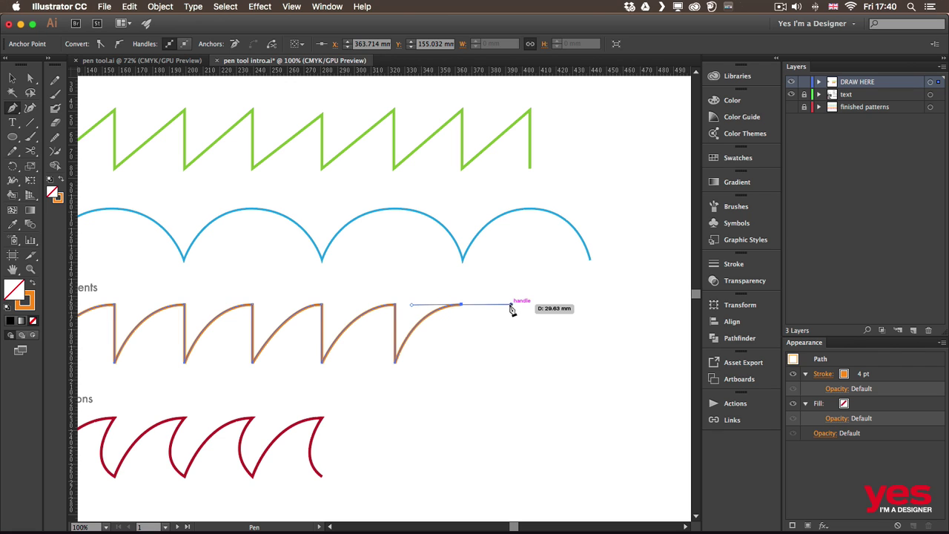
{"action": "left_click", "coordinate": [462, 304]}
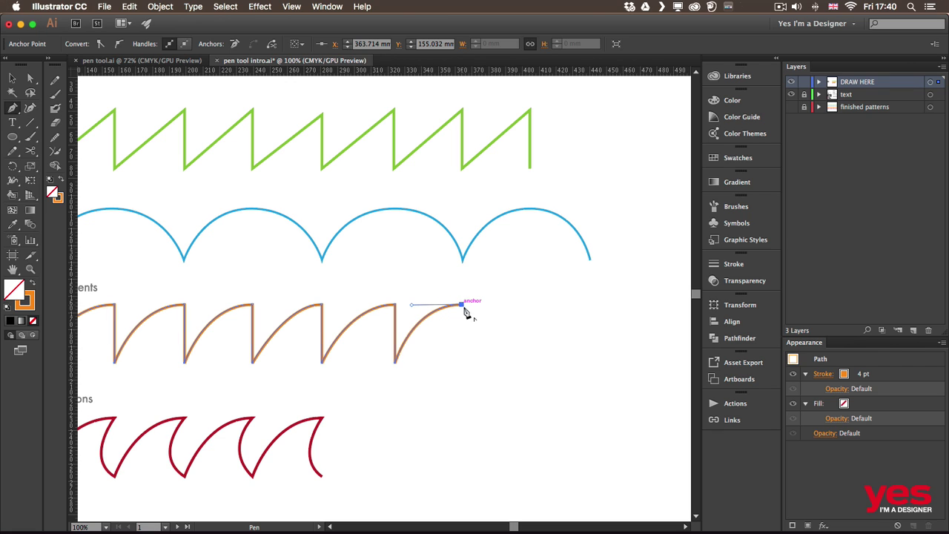
{"action": "left_click", "coordinate": [462, 361]}
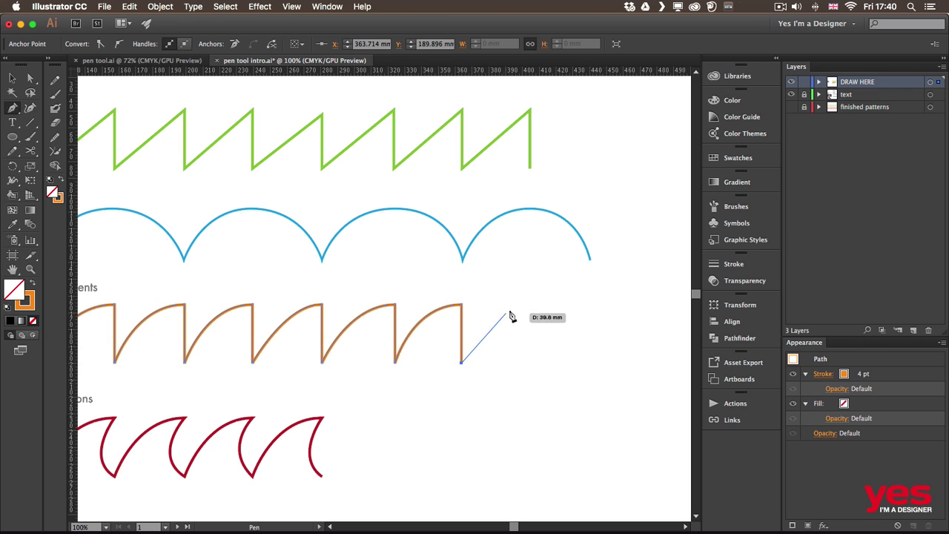
Add a final orange hump ending in a straight vertical drop, then deselect the path
{"action": "left_click_drag", "start_coordinate": [524, 304], "coordinate": [565, 306]}
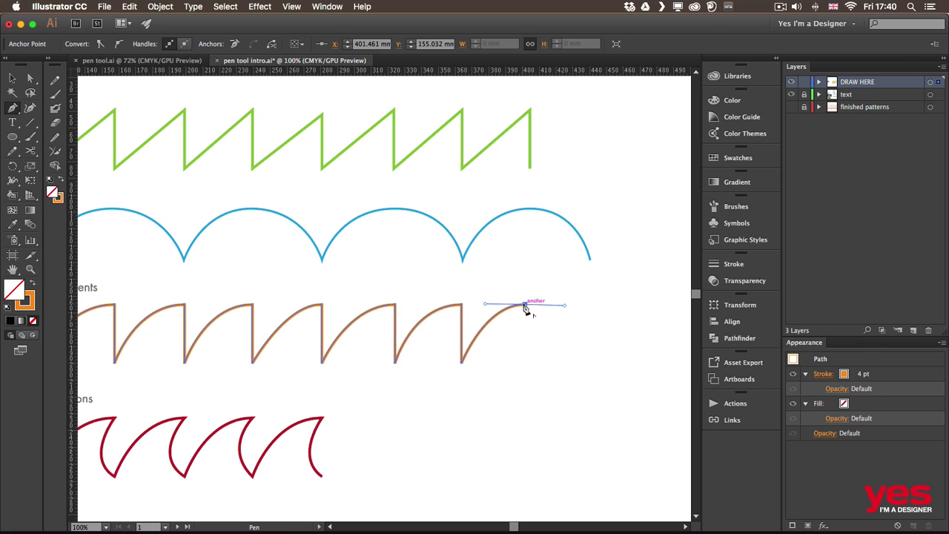
{"action": "left_click", "coordinate": [524, 306]}
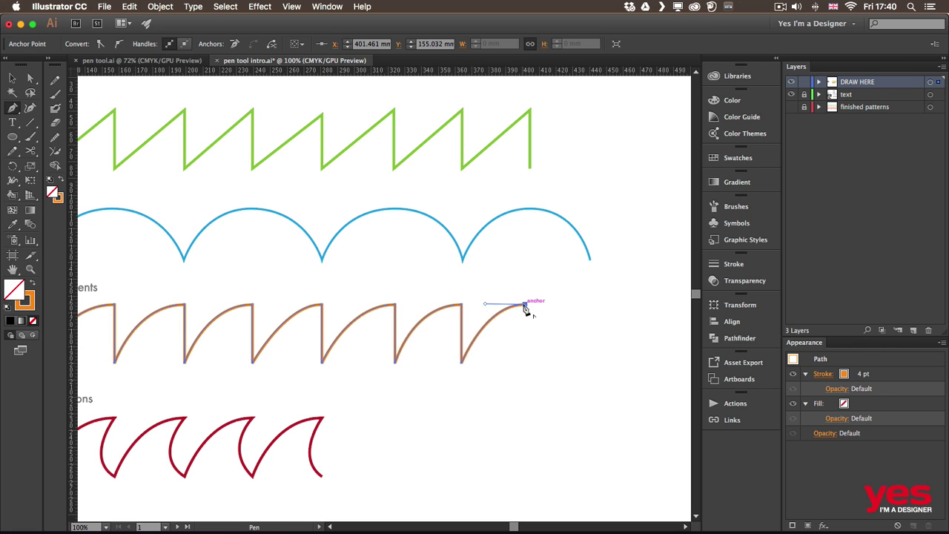
{"action": "left_click", "coordinate": [525, 364]}
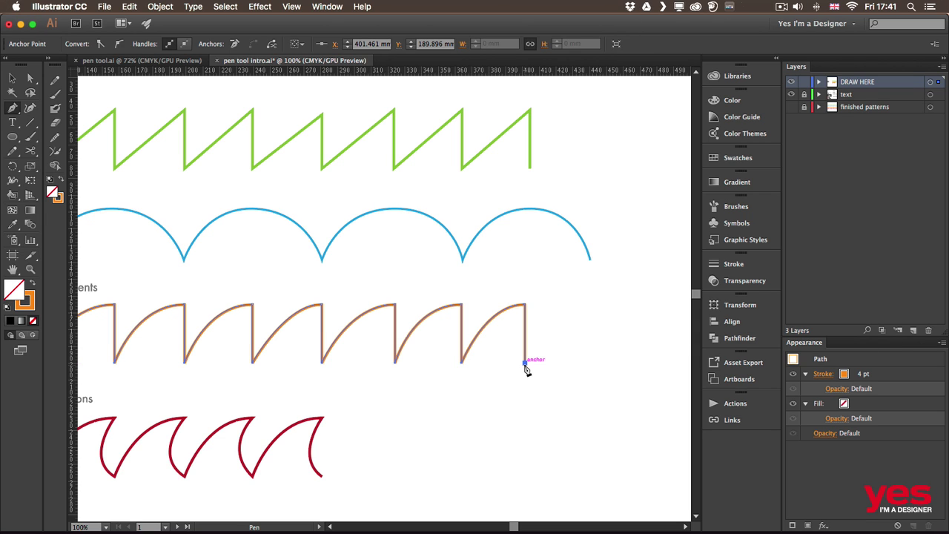
{"action": "left_click", "coordinate": [591, 408], "text": "super"}
Pan to the red path's open end and drag out a new curve rising from it
{"action": "key", "text": "space"}
{"action": "left_click_drag", "start_coordinate": [309, 435], "coordinate": [540, 322]}
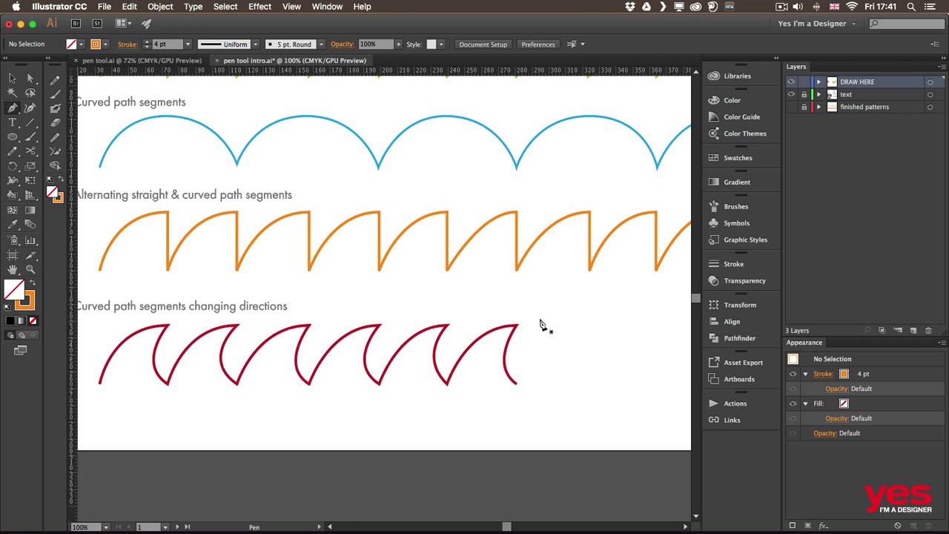
{"action": "left_click_drag", "start_coordinate": [448, 317], "coordinate": [478, 311]}
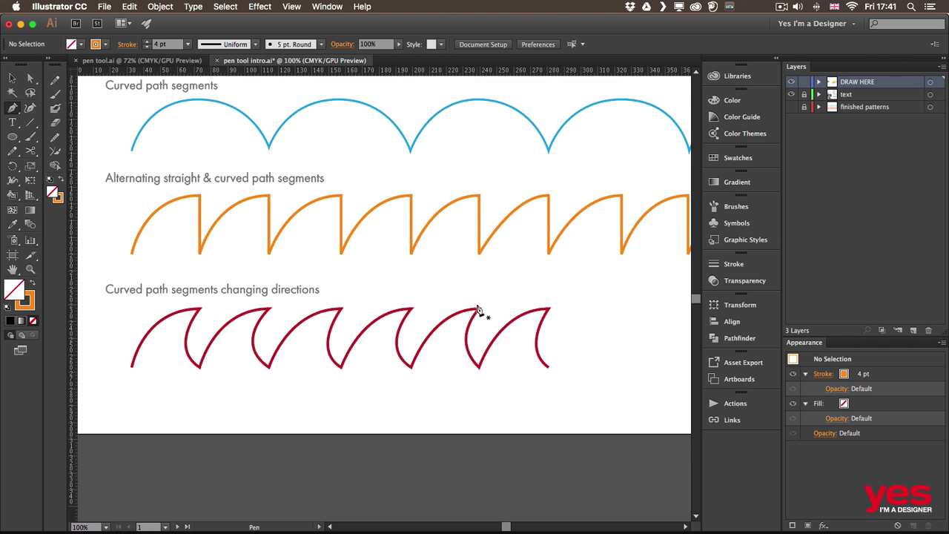
{"action": "key", "text": "space"}
{"action": "left_click_drag", "start_coordinate": [495, 294], "coordinate": [290, 294]}
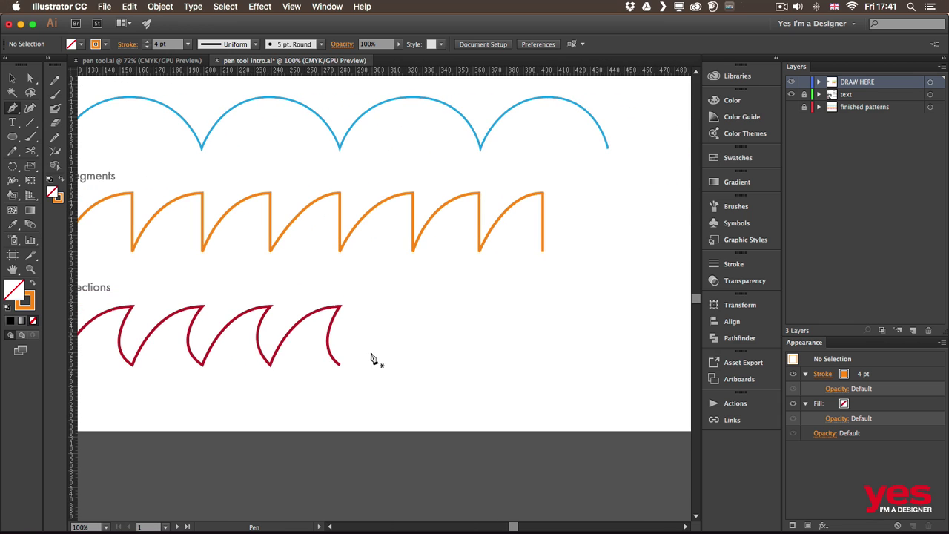
{"action": "left_click_drag", "start_coordinate": [339, 365], "coordinate": [461, 307]}
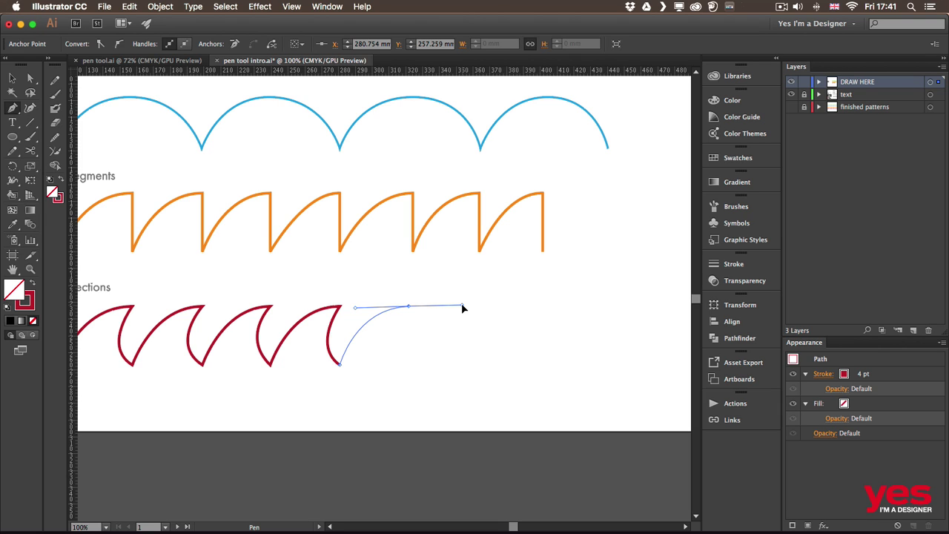
Set the red curve's peak at the top, then pull a reverse curve down to a new baseline anchor
{"action": "left_click_drag", "start_coordinate": [461, 307], "coordinate": [461, 307]}
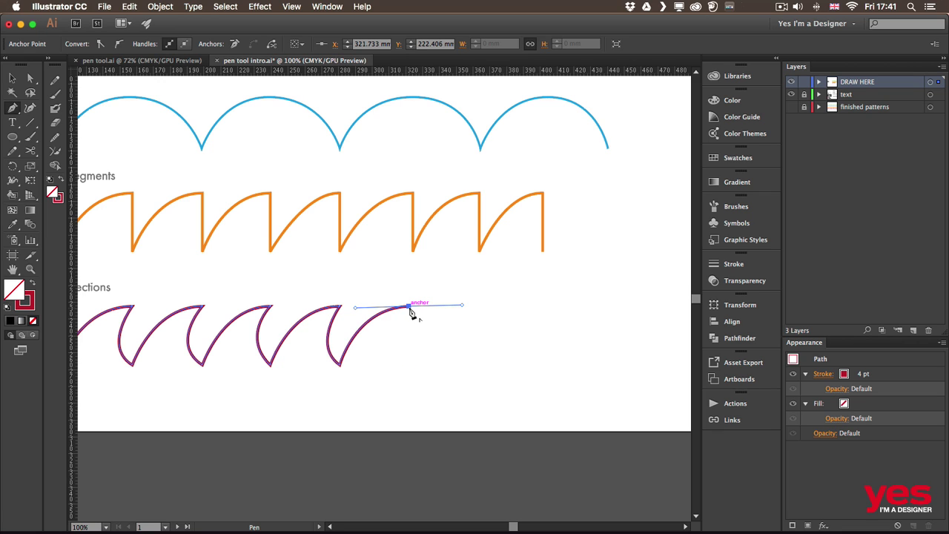
{"action": "left_click_drag", "start_coordinate": [409, 307], "coordinate": [437, 404]}
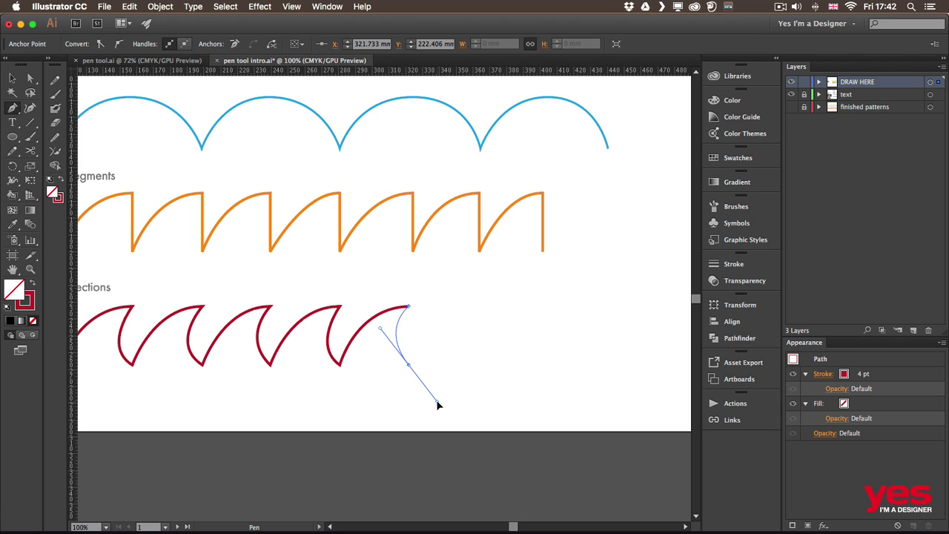
{"action": "left_click_drag", "start_coordinate": [437, 404], "coordinate": [437, 404]}
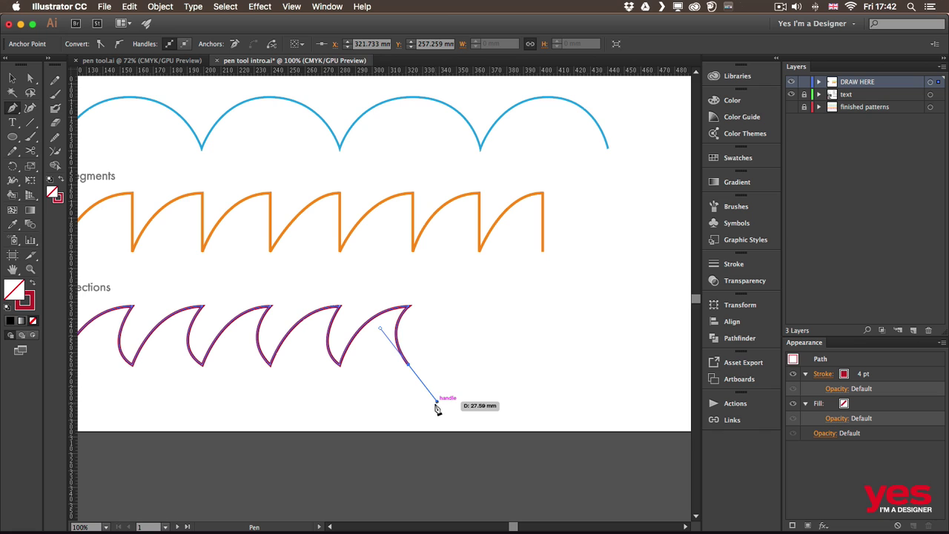
Curve the red path up to a new peak, then drop it to the baseline with a curved segment
{"action": "left_click", "coordinate": [409, 364]}
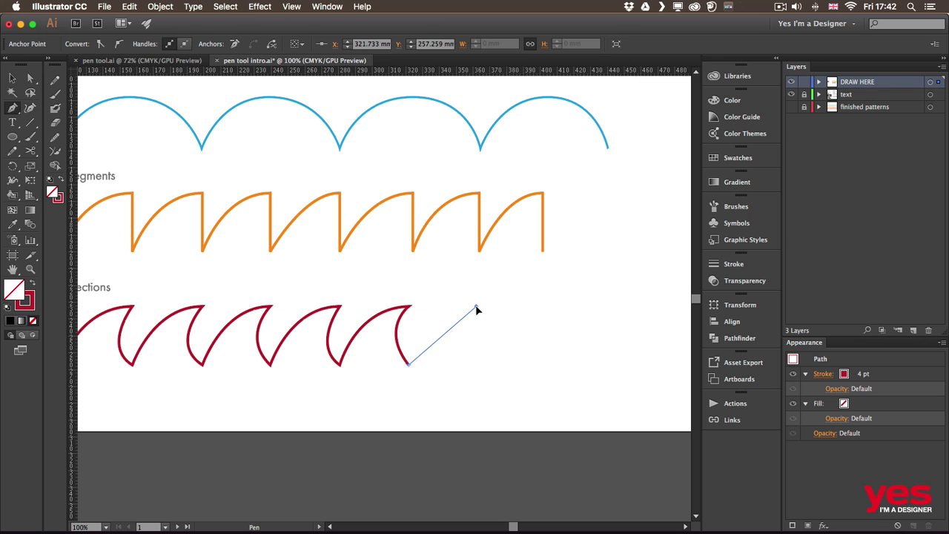
{"action": "left_click_drag", "start_coordinate": [475, 306], "coordinate": [522, 305]}
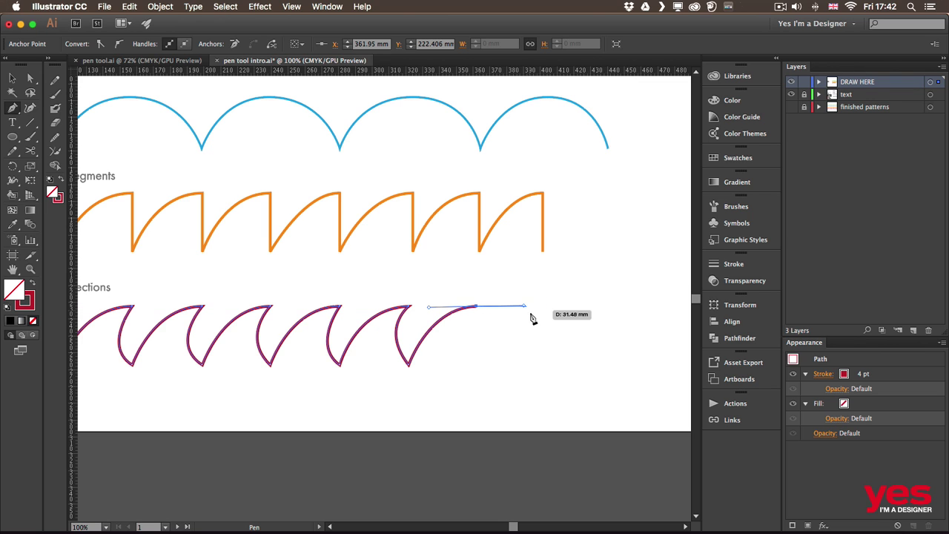
{"action": "left_click", "coordinate": [476, 306]}
{"action": "left_click", "coordinate": [476, 364]}
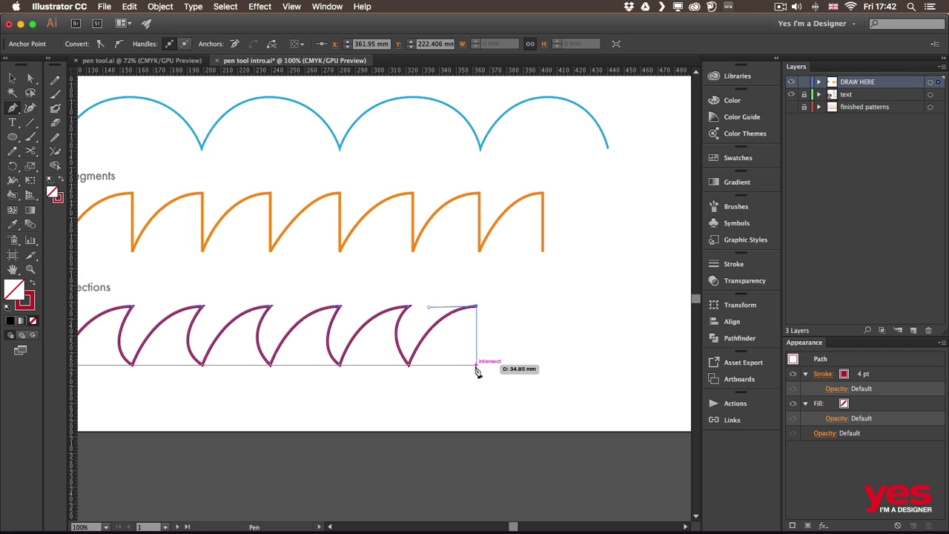
{"action": "left_click_drag", "start_coordinate": [479, 370], "coordinate": [505, 393]}
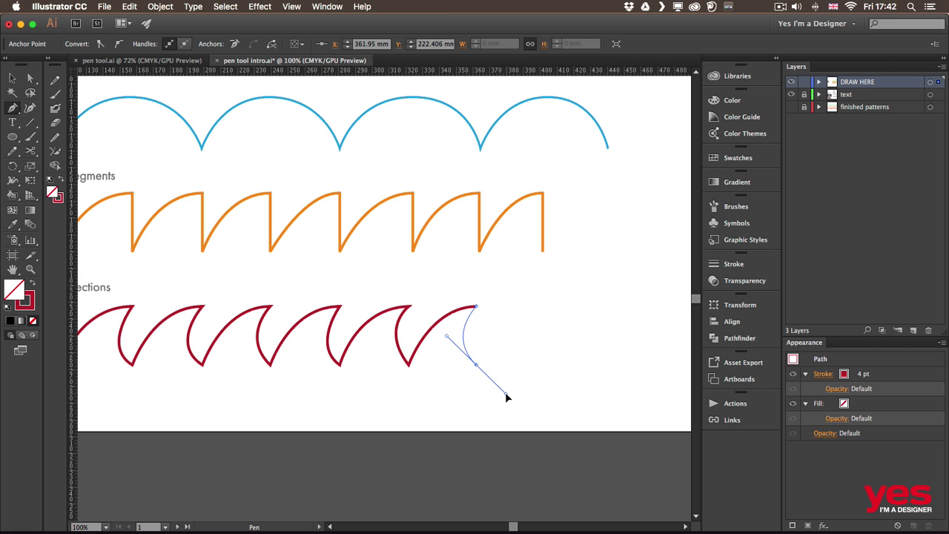
{"action": "left_click", "coordinate": [477, 365]}
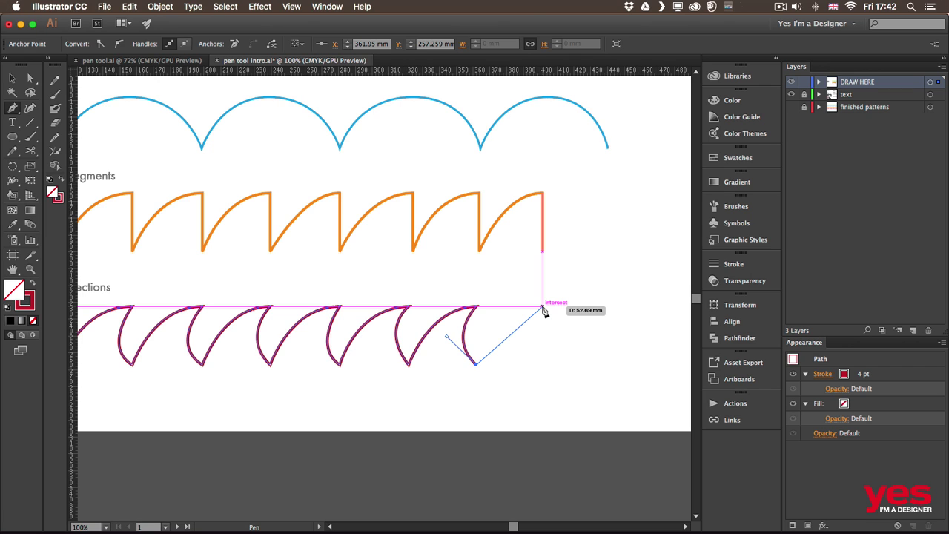
Add the last red peak with a shortened outgoing handle, curve it to the baseline, and deselect
{"action": "left_click_drag", "start_coordinate": [543, 306], "coordinate": [595, 306]}
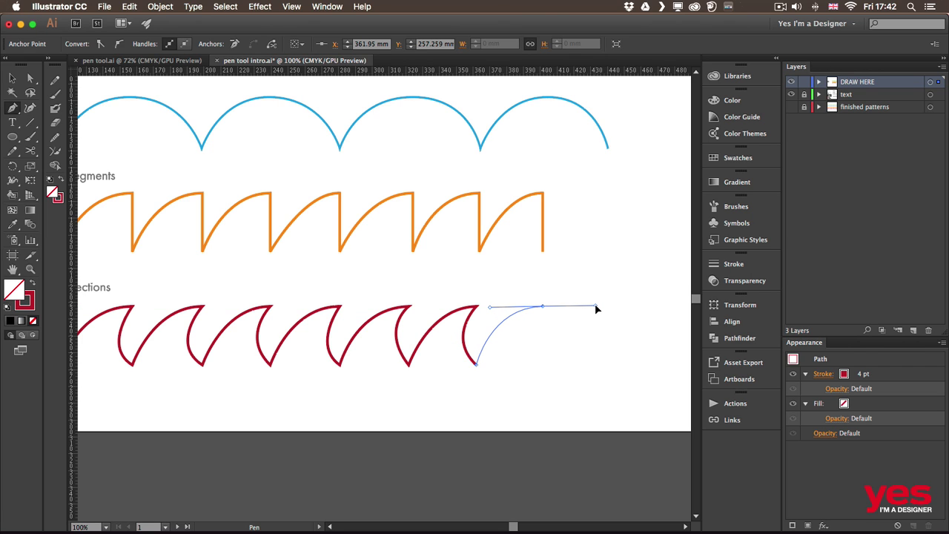
{"action": "key", "text": "alt"}
{"action": "left_click_drag", "start_coordinate": [595, 308], "coordinate": [541, 310]}
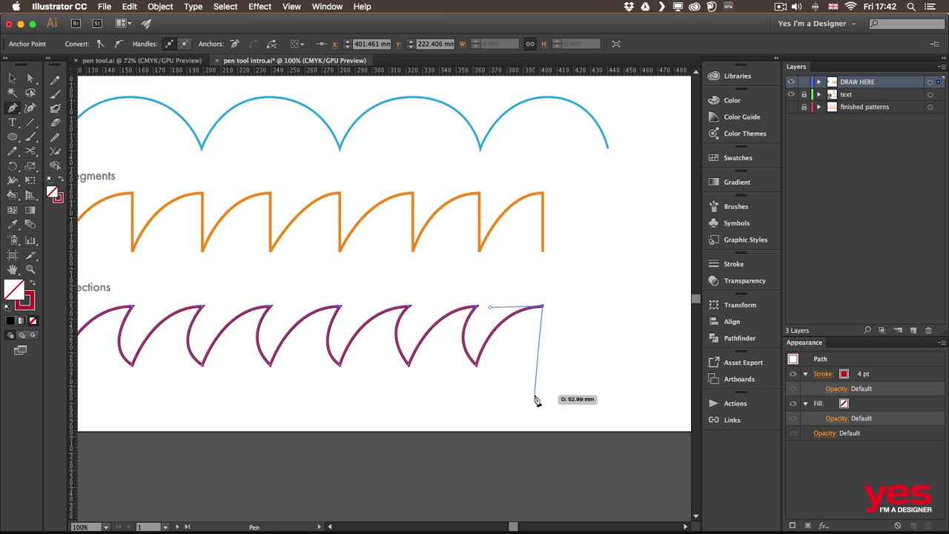
{"action": "mouse_move", "coordinate": [541, 364]}
{"action": "left_mouse_down"}
{"action": "mouse_move", "coordinate": [581, 404]}
{"action": "mouse_move", "coordinate": [542, 366]}
{"action": "left_mouse_up"}
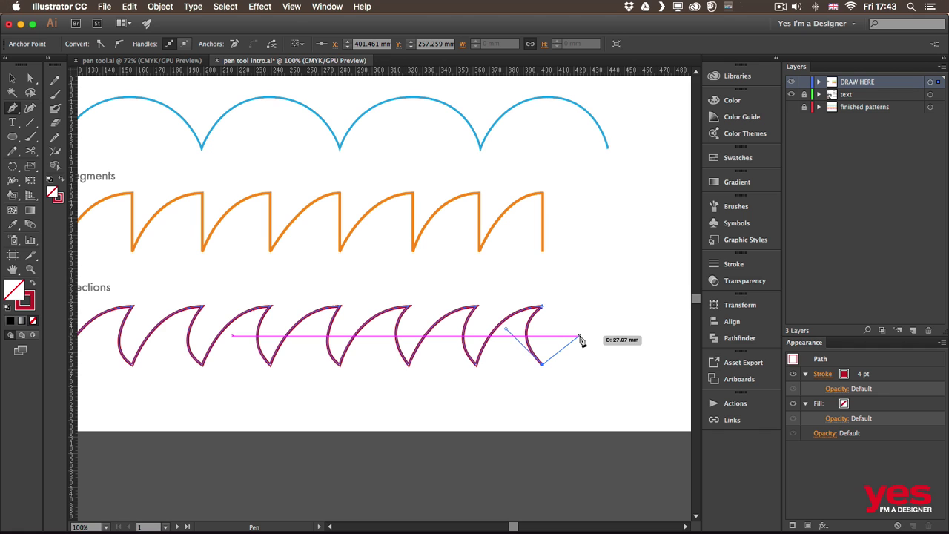
{"action": "left_click_drag", "start_coordinate": [582, 340], "coordinate": [583, 341]}
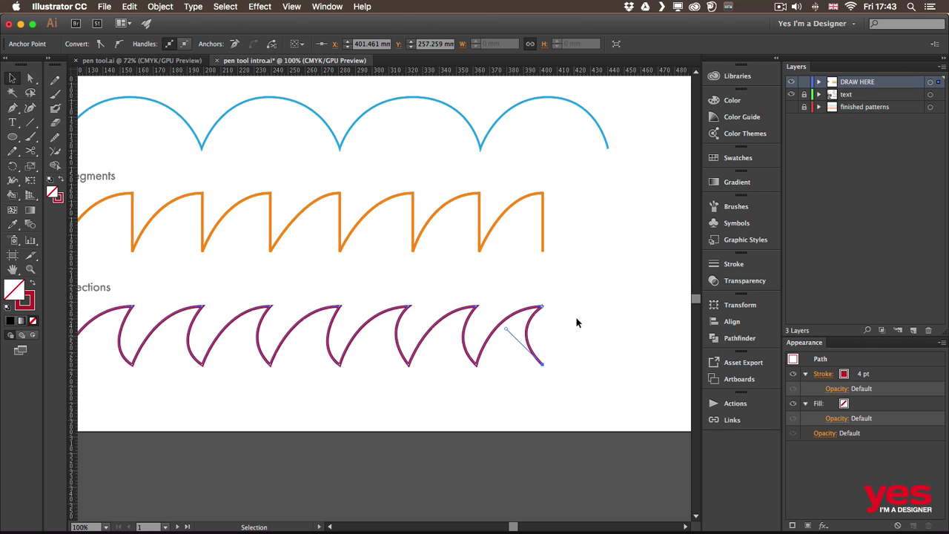
{"action": "left_click", "coordinate": [584, 273], "text": "super"}
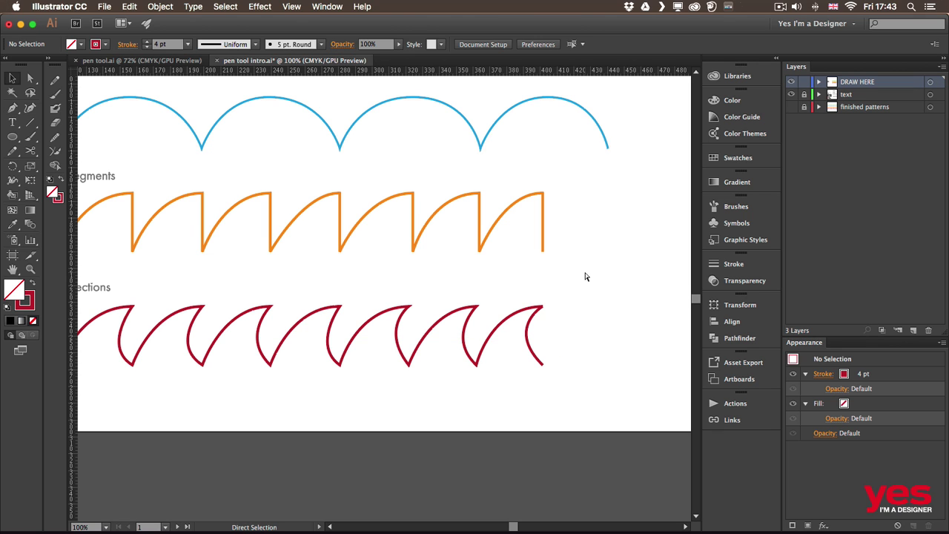
Zoom out to 50%, pan to the finish guide, and show the finished patterns layer
{"action": "key", "text": "super+minus"}
{"action": "key", "text": "super+minus"}
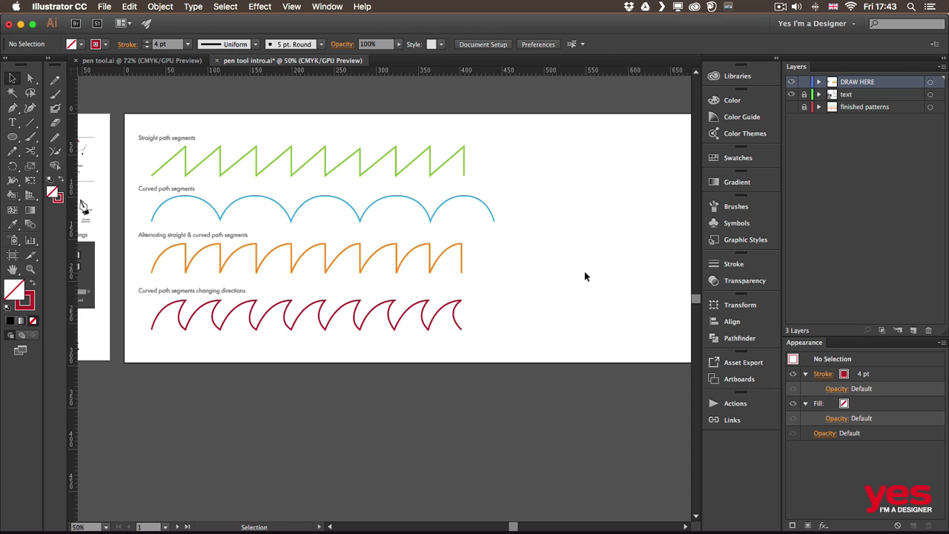
{"action": "left_click_drag", "start_coordinate": [584, 276], "coordinate": [363, 285]}
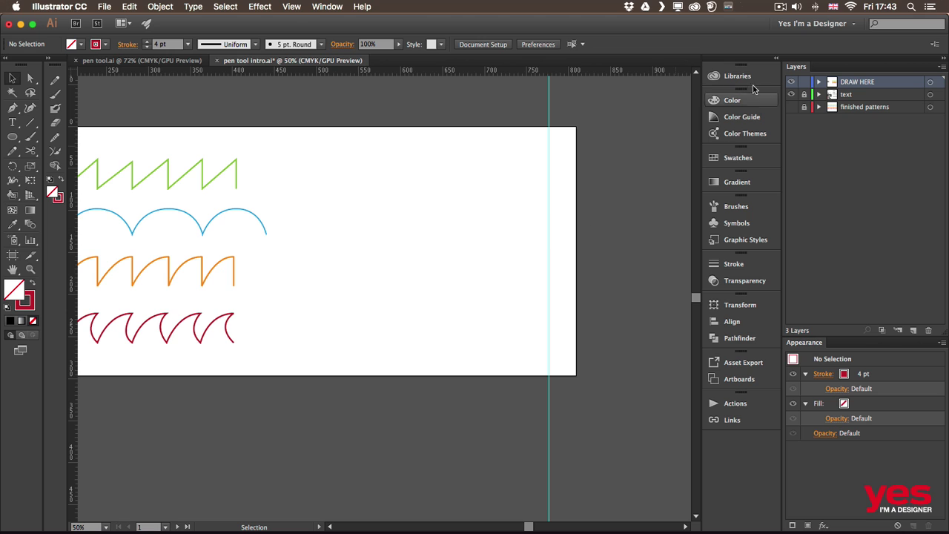
{"action": "left_click", "coordinate": [791, 107]}
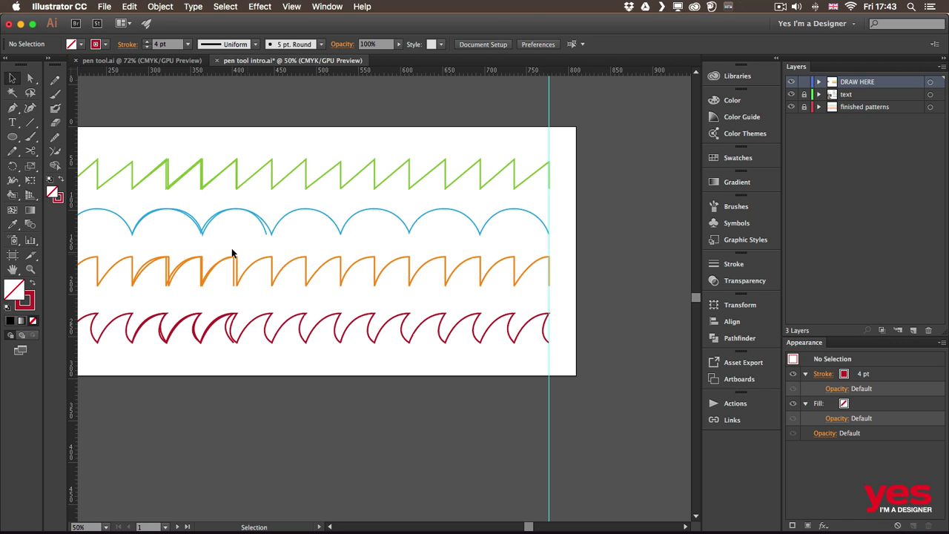
{"action": "left_click", "coordinate": [202, 231]}
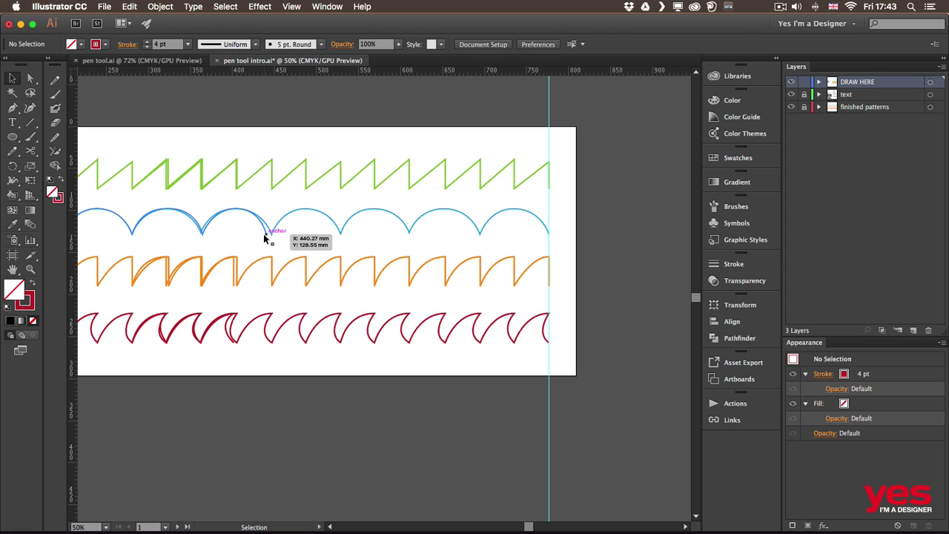
{"action": "left_click", "coordinate": [265, 234]}
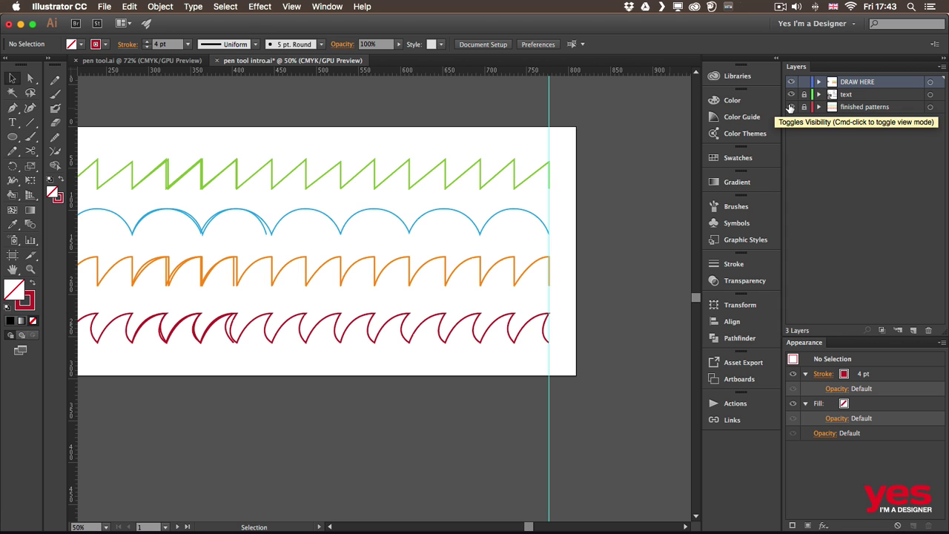
Hide the finished patterns layer and scroll the canvas left
{"action": "left_click", "coordinate": [790, 108]}
{"action": "scroll", "coordinate": [426, 245], "scroll_direction": "left", "scroll_amount": 5}
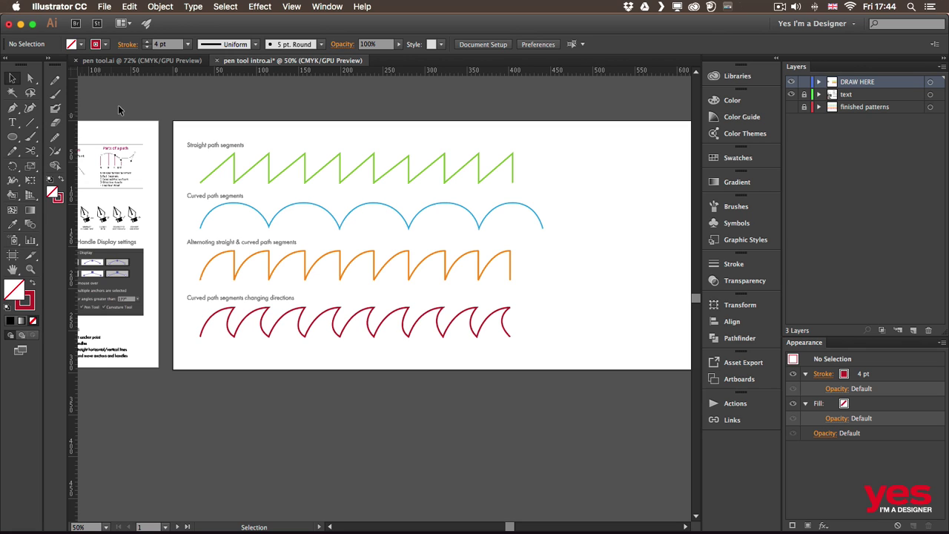
Switch to the pen tool.ai document
{"action": "left_click", "coordinate": [137, 61]}
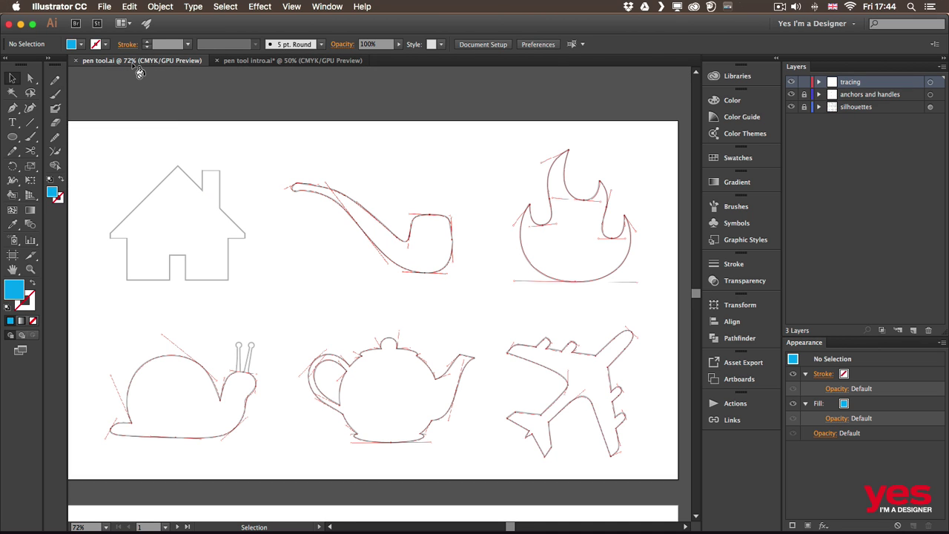